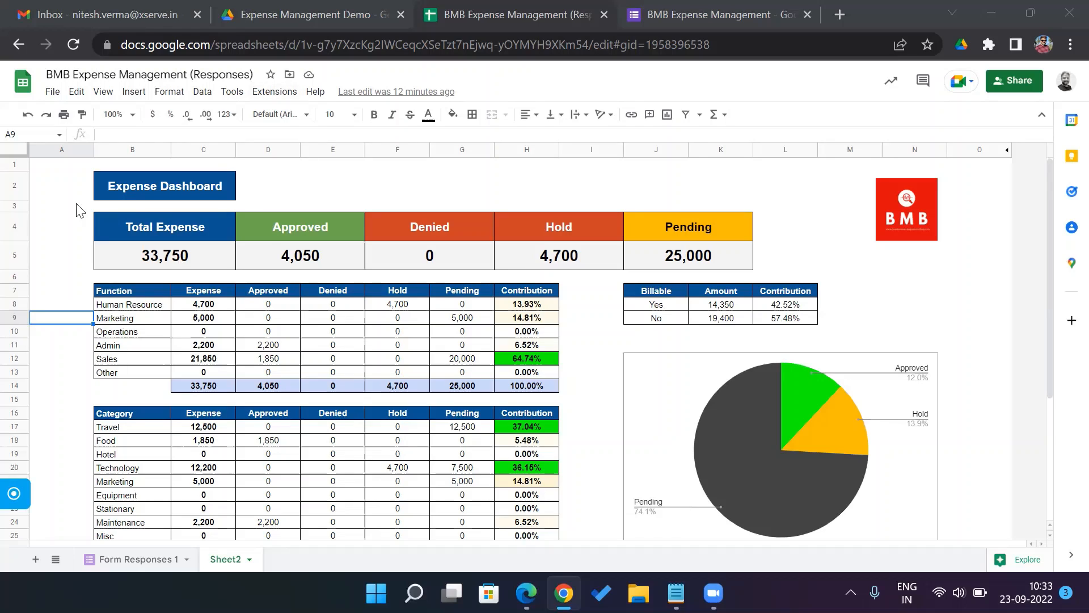
Step: Switch to Microsoft Edge and examine the BMB Expense Management form's questions from Email through Attachment
left_click(67, 207)
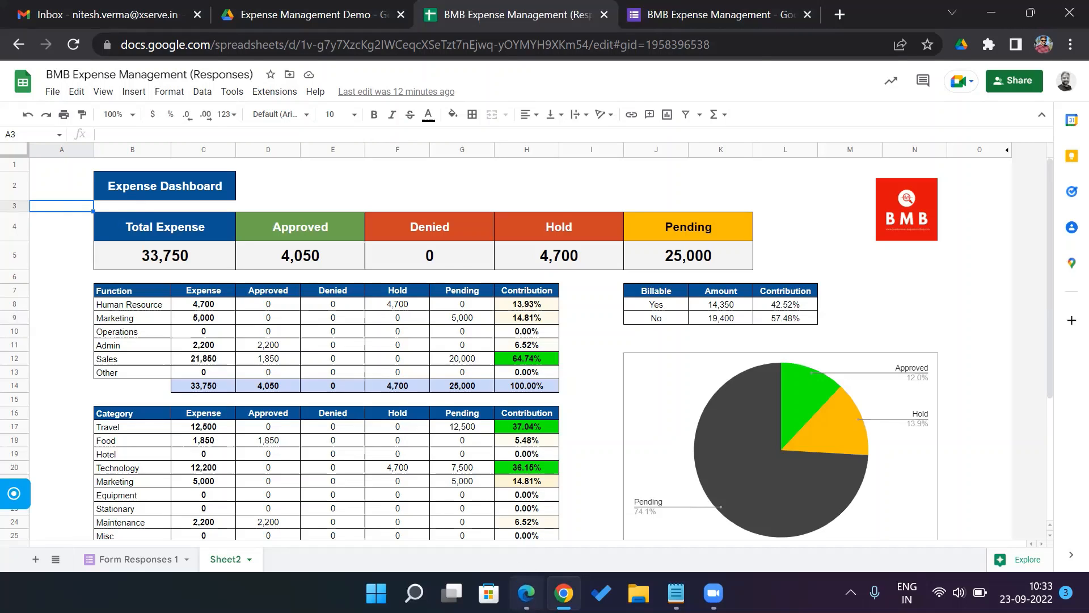
left_click(525, 593)
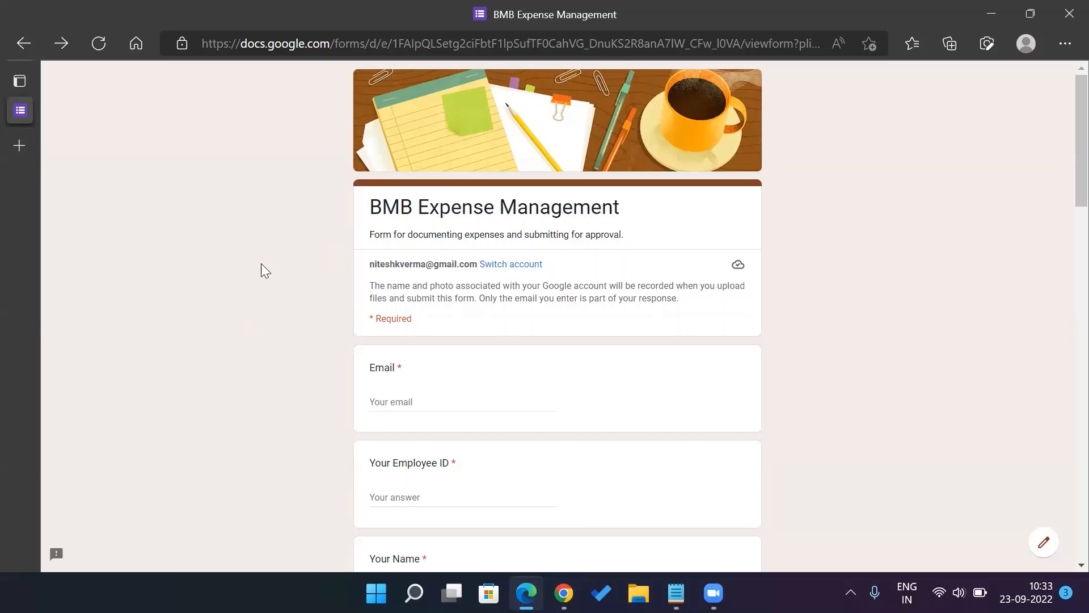
scroll(262, 352, "down", 2)
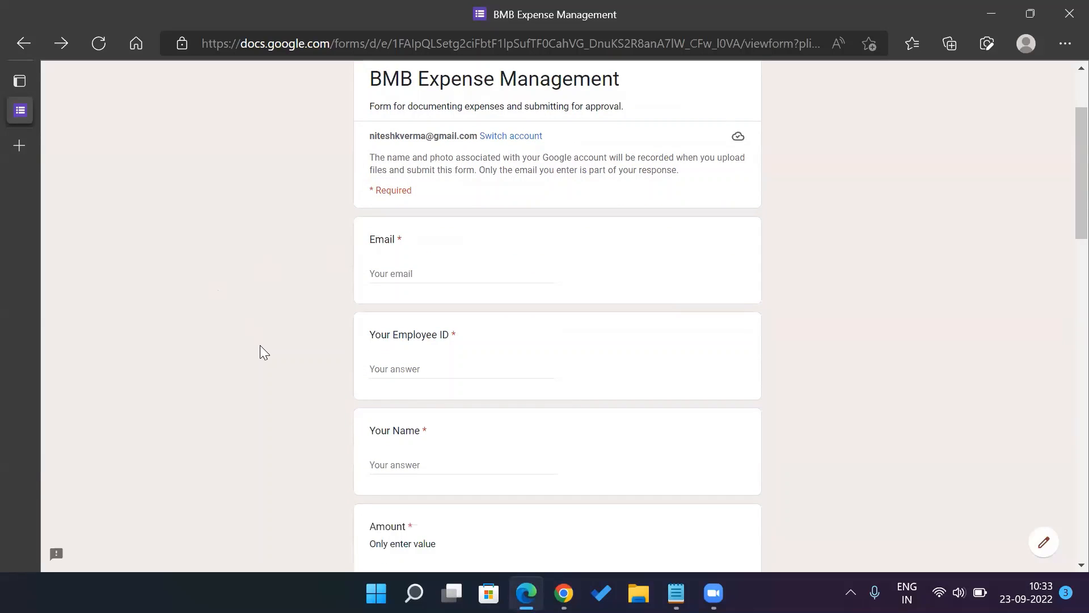
scroll(263, 352, "down", 3)
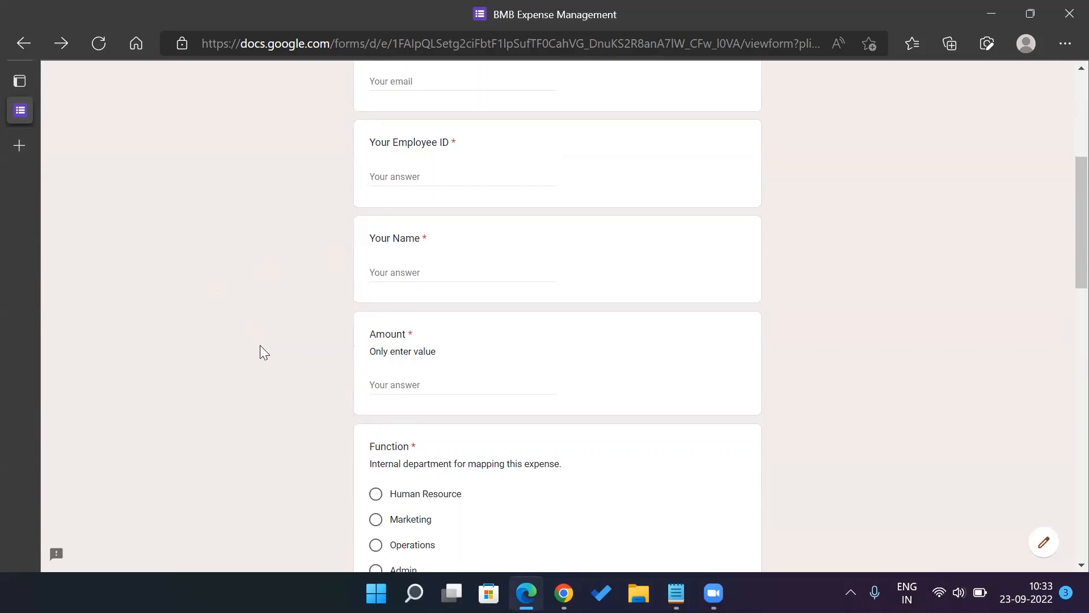
scroll(263, 351, "down", 2)
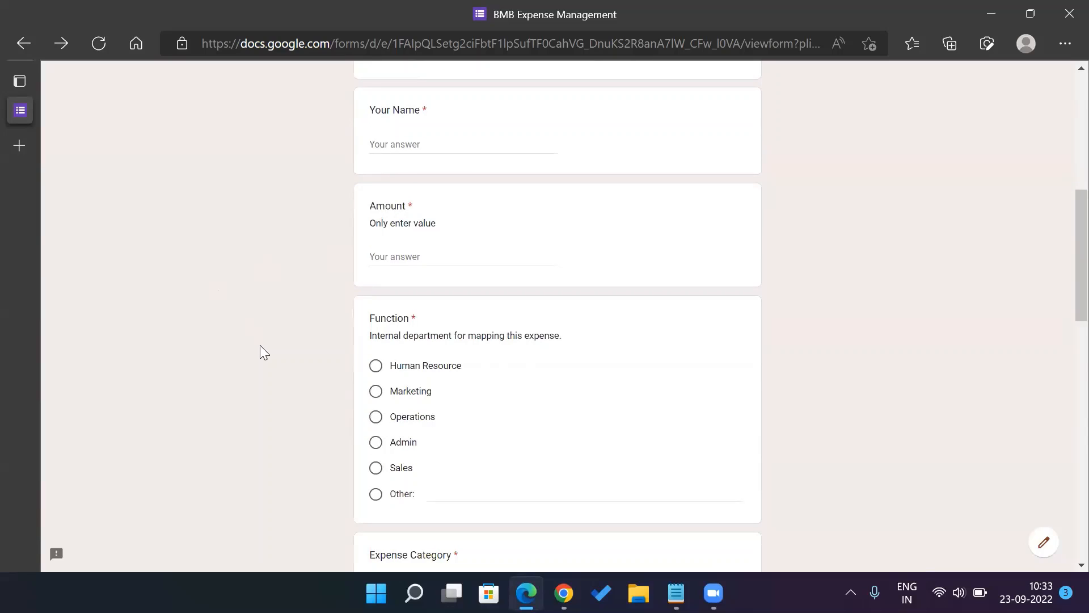
scroll(263, 351, "down", 3)
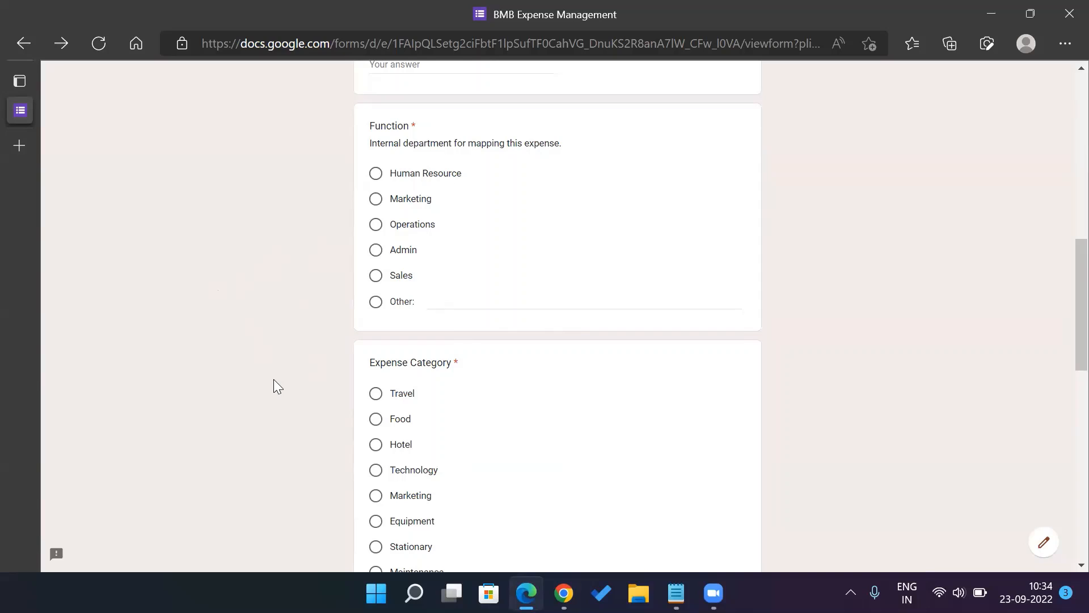
scroll(289, 429, "down", 2)
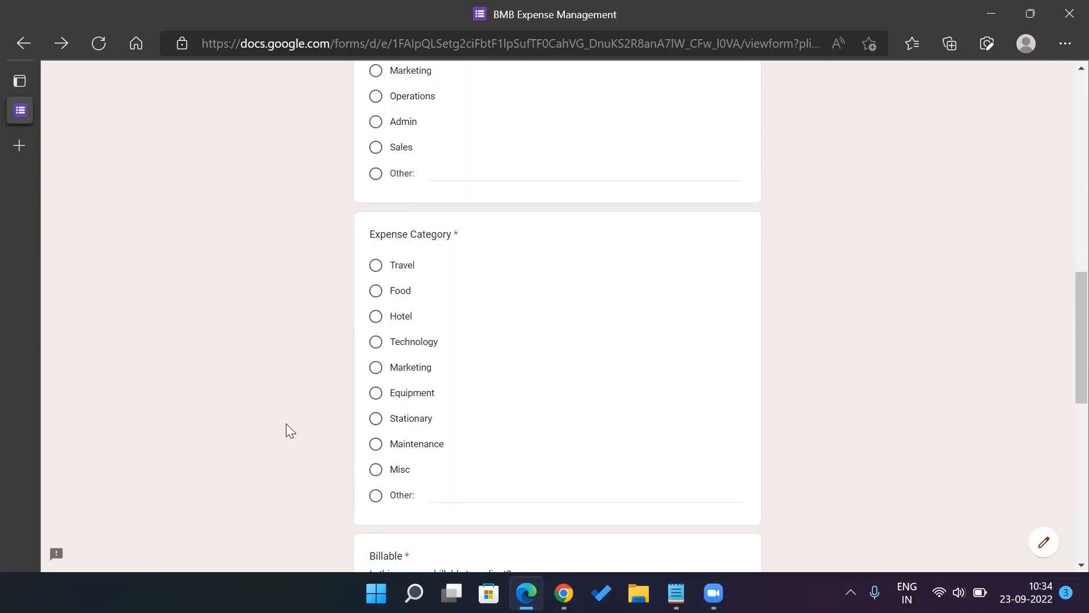
scroll(289, 431, "up", 2)
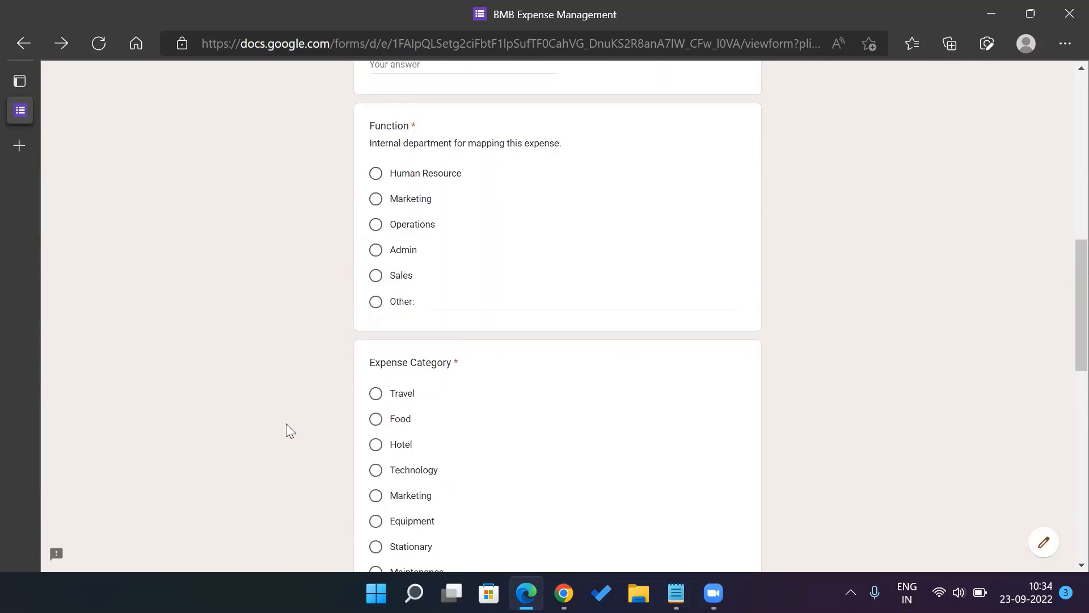
scroll(289, 431, "down", 1)
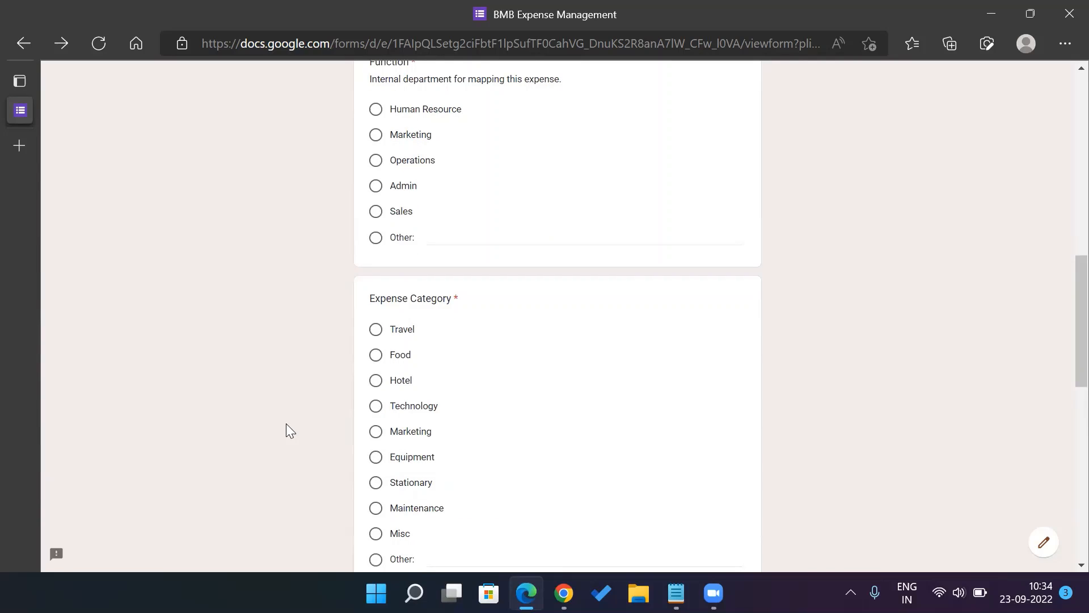
scroll(289, 430, "down", 1)
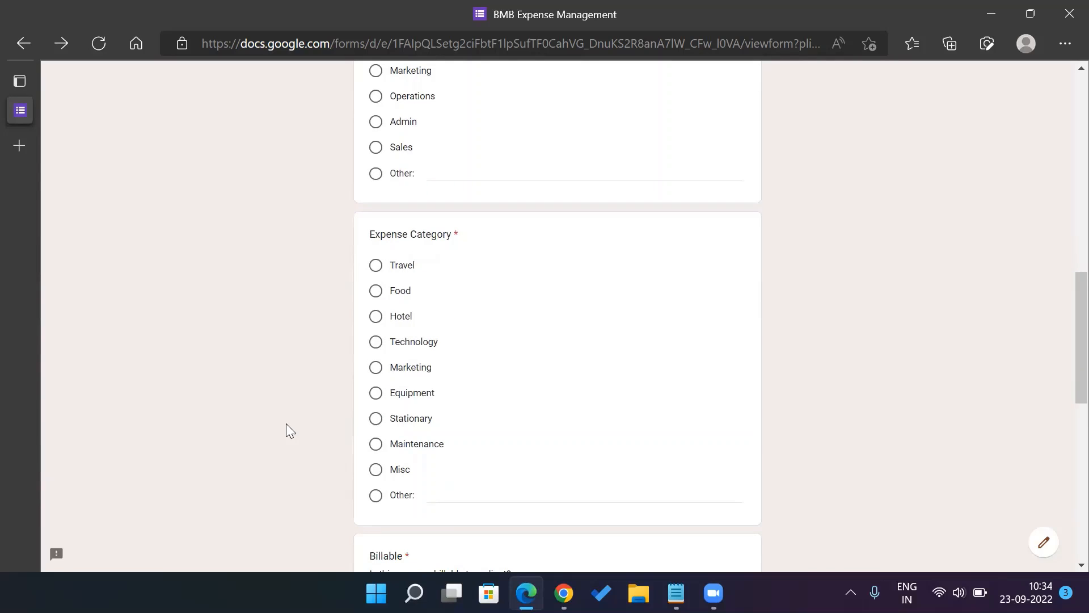
scroll(289, 430, "down", 6)
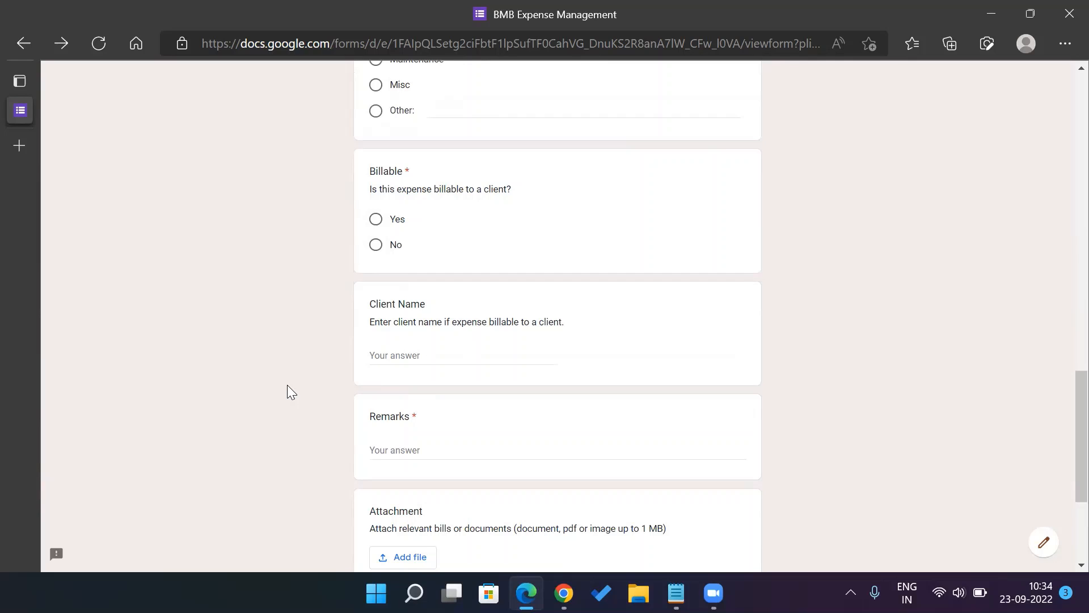
scroll(290, 392, "down", 3)
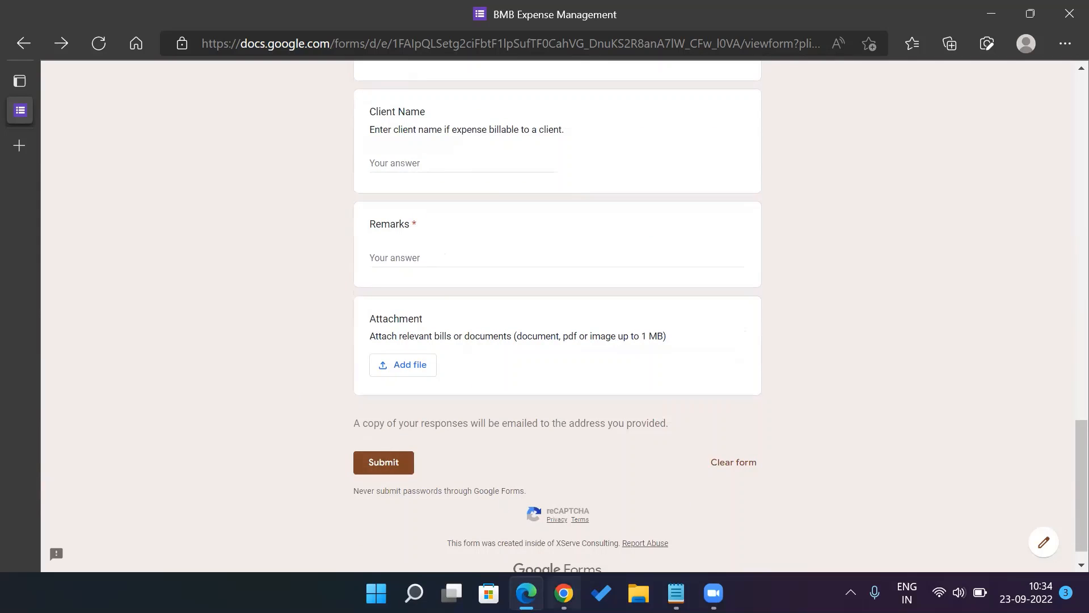
Step: Switch to the expense spreadsheet in Chrome, open the Form Responses 1 sheet and go back to its first columns
left_click(564, 593)
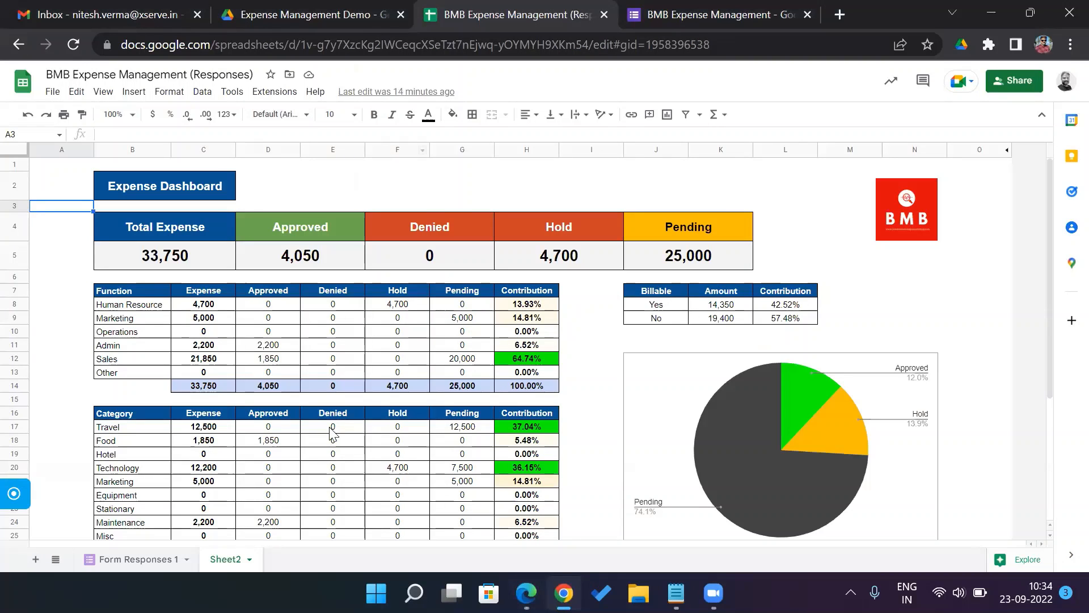
left_click(157, 559)
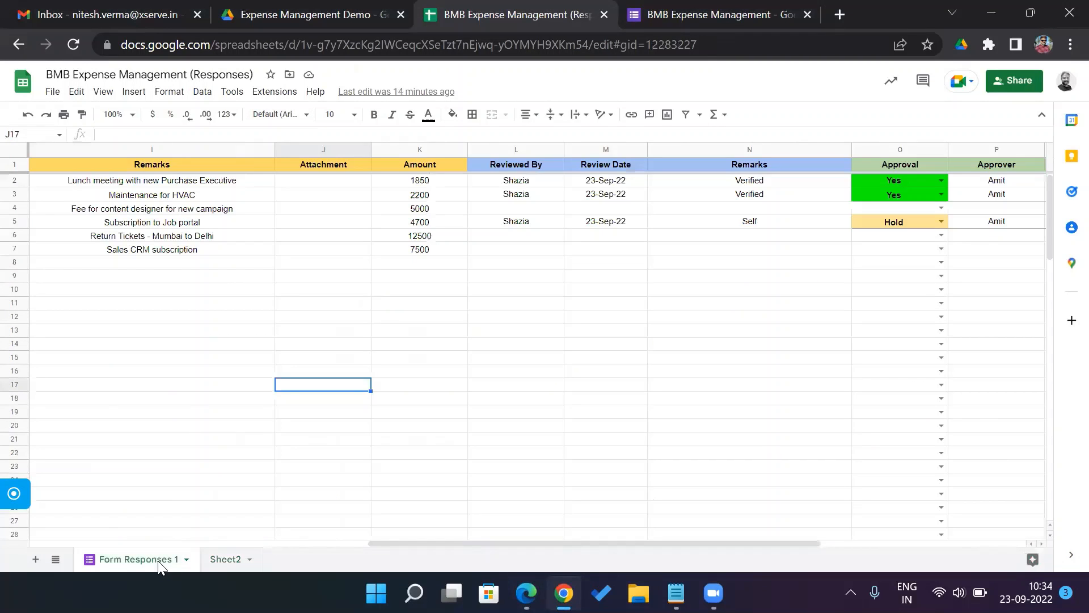
left_click(227, 281)
key("Up")
key("Up")
key("Up")
key("Up")
key("Up")
key("Up")
key("Up")
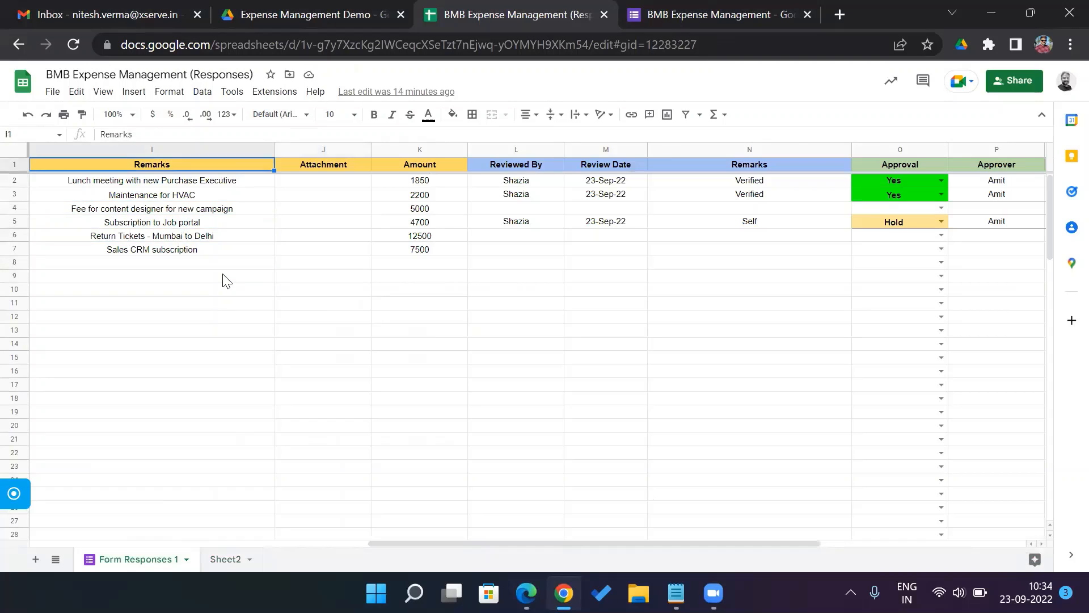
key("Down")
key("Left")
key("Left")
key("Left")
key("Left")
key("Left")
key("Left")
key("Left")
key("Left")
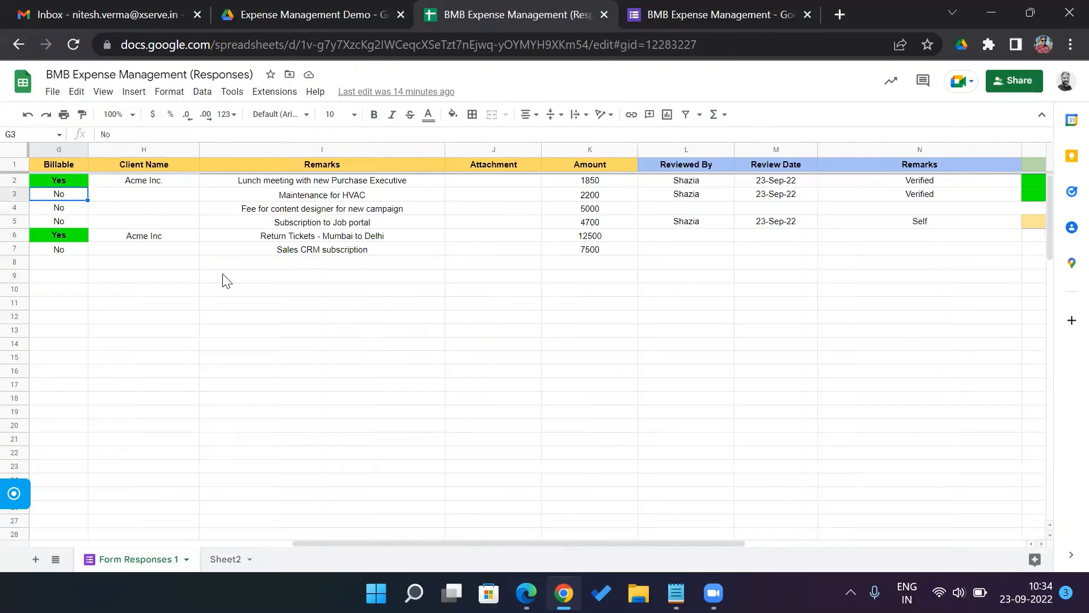
Step: Examine the submitted entries in the Email Address column, ending on the first response in row 2
key("Right")
key("Up")
key("Down")
key("Down")
key("Down")
key("Down")
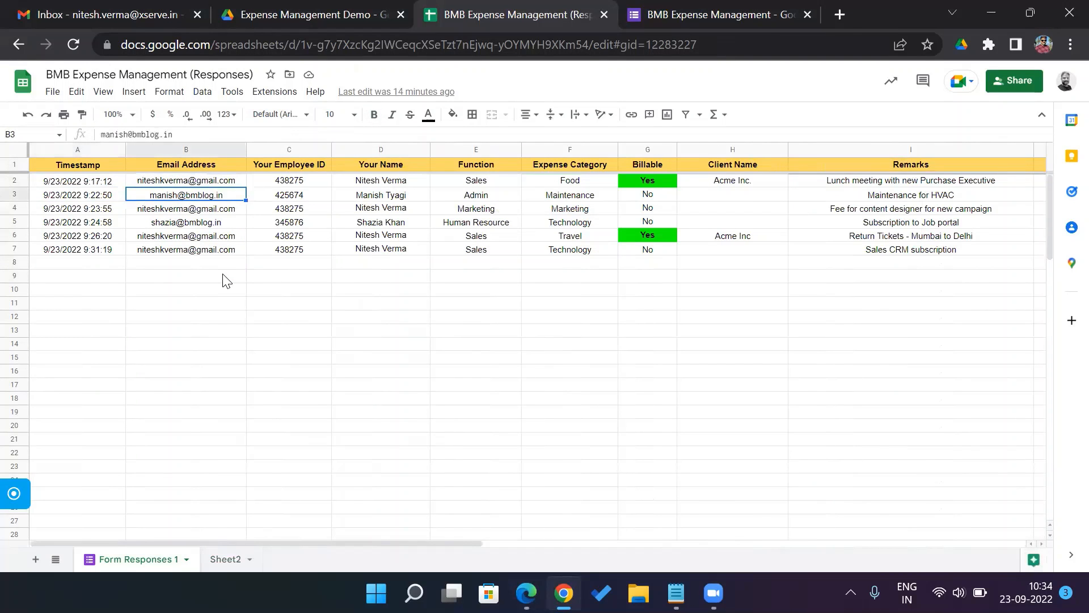
key("Down")
key("Up")
key("Up")
key("Up")
key("Up")
key("Up")
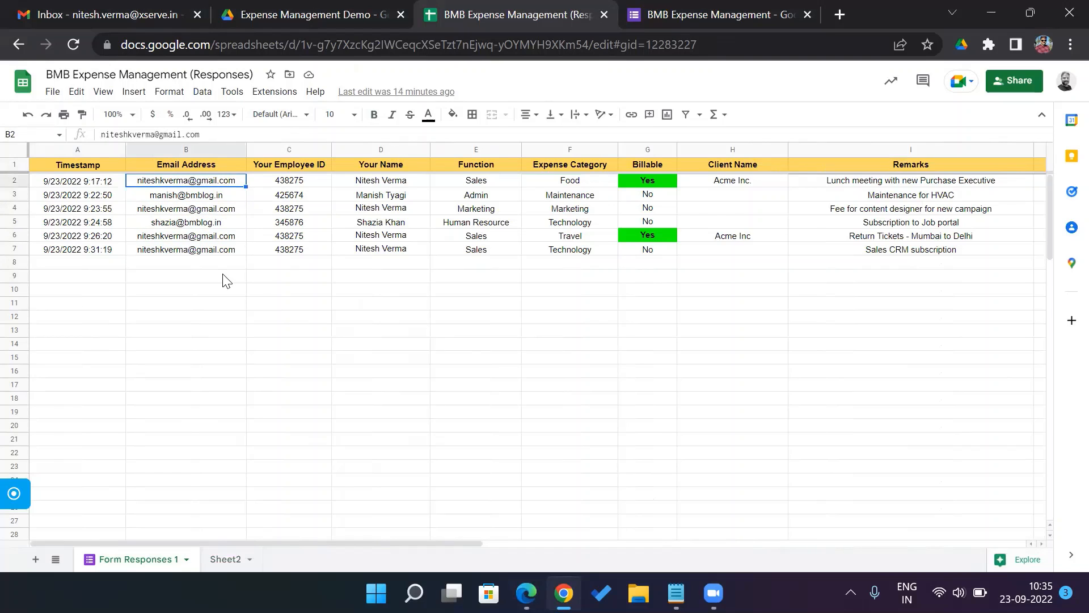
Step: Examine the first response across row 2, from the employee ID to the Approver column
key("Right")
key("Right")
key("Right")
key("Right")
key("Right")
key("Right")
key("Right")
key("Right")
key("Right")
key("Right")
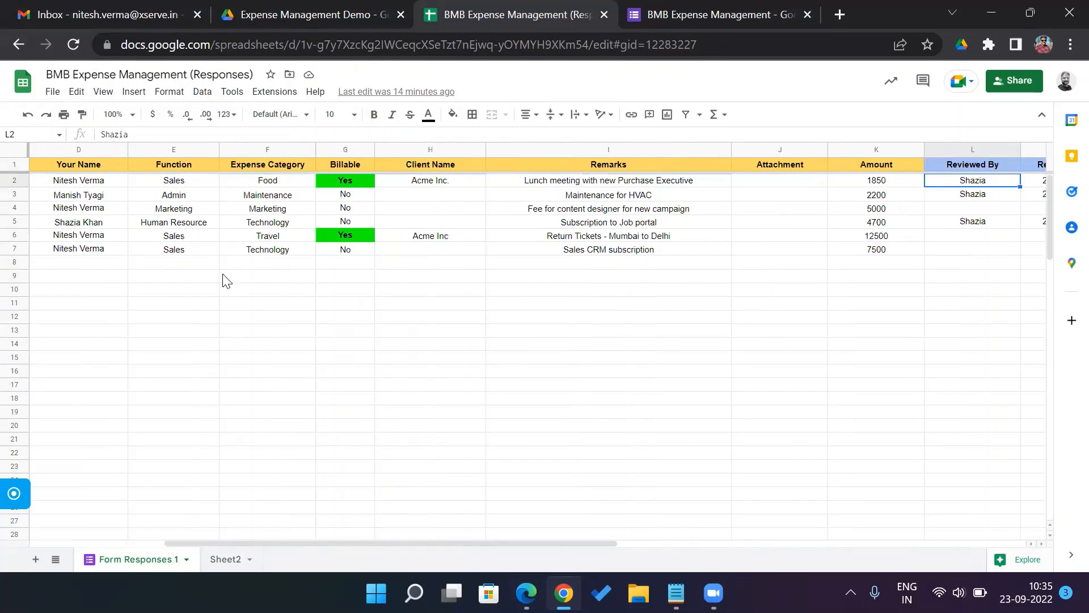
key("Right")
key("Right")
key("Right")
key("Right")
key("Right")
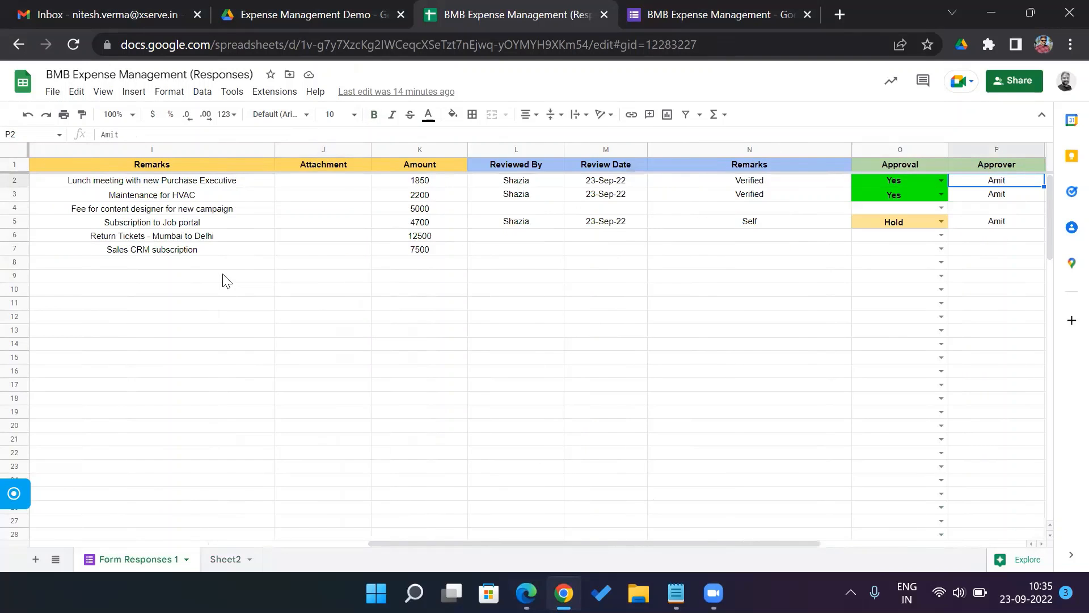
Step: Return to the Reviewed By header and highlight the review columns L to N, then clear the selection
key("Left")
key("Left")
key("Left")
key("Left")
key("Left")
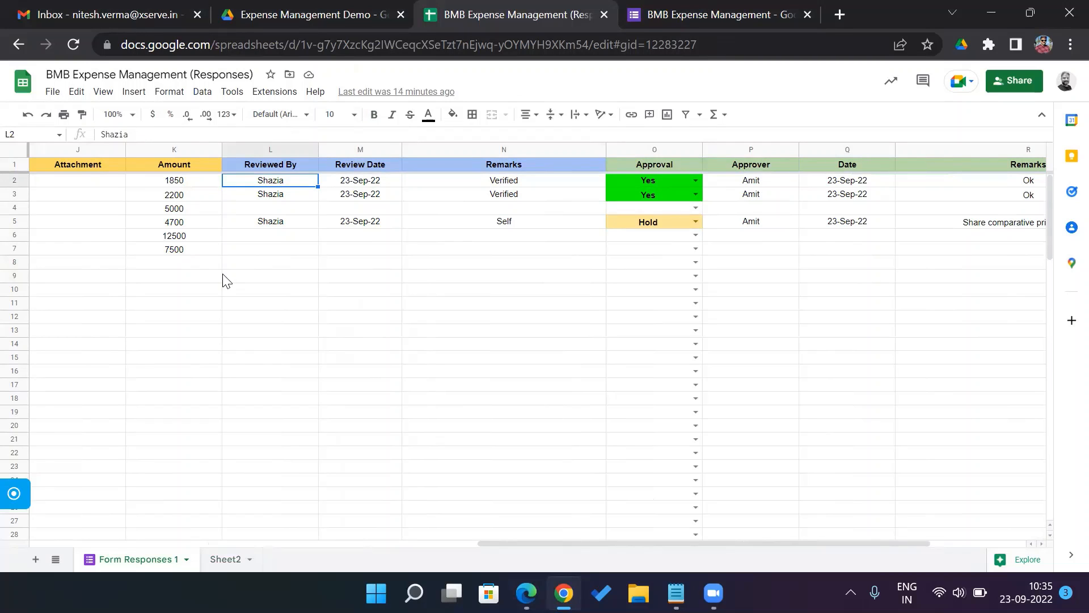
key("Up")
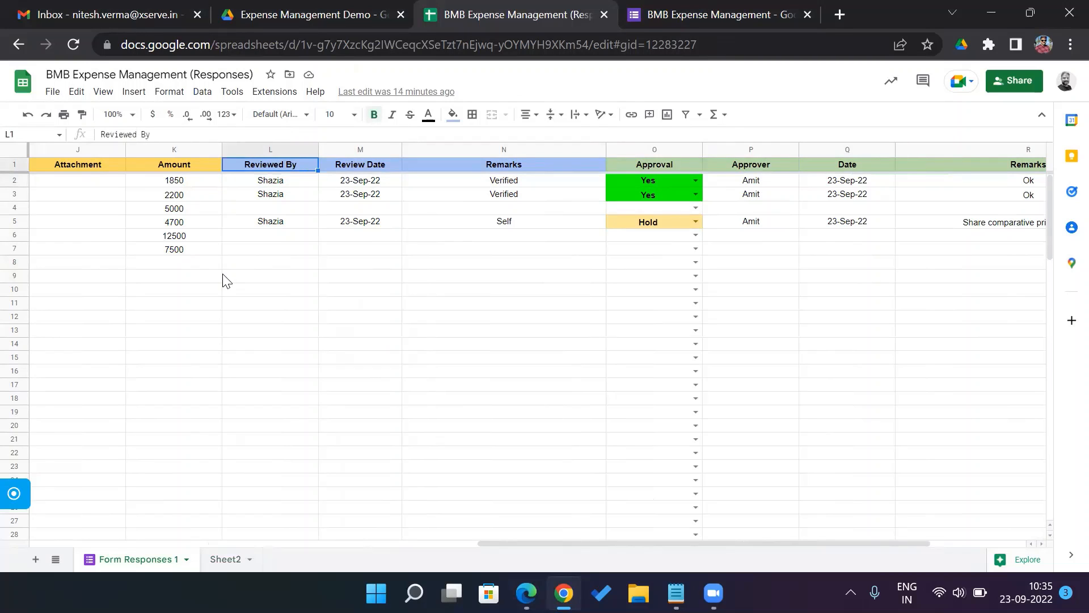
left_click_drag(277, 145, 499, 148)
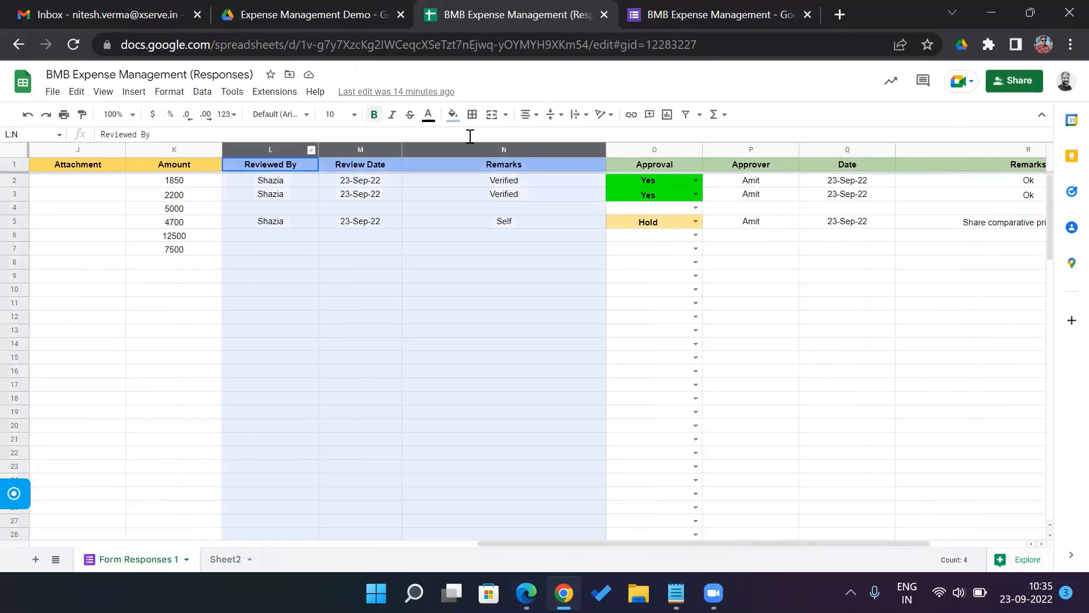
left_click(347, 342)
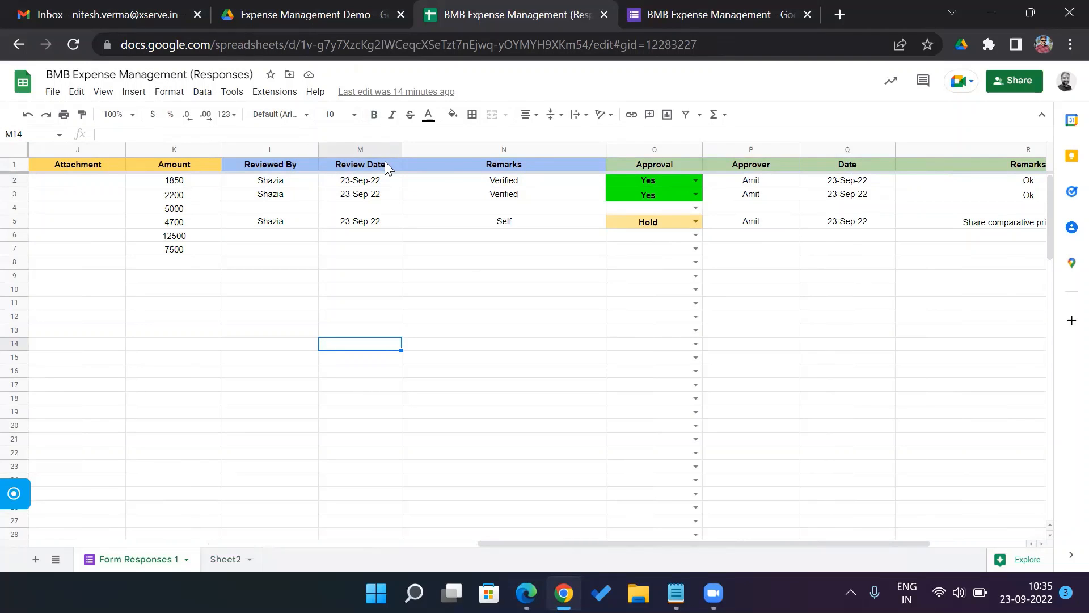
Step: View the Approval choices available for the first response in O2, leaving the list without choosing one
left_click(543, 280)
key("Tab")
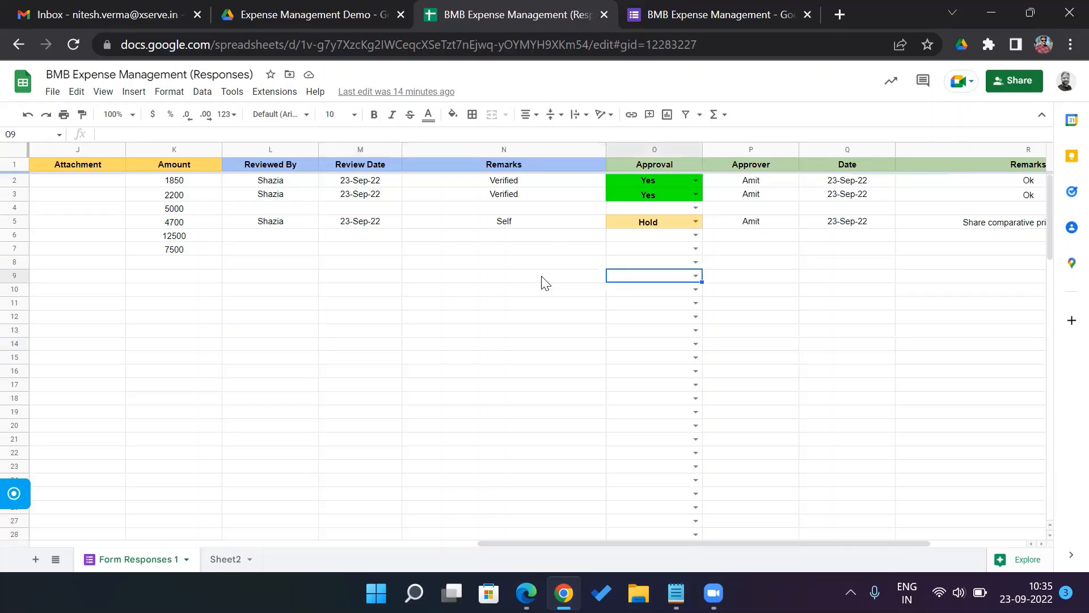
left_click(670, 180)
left_click(696, 180)
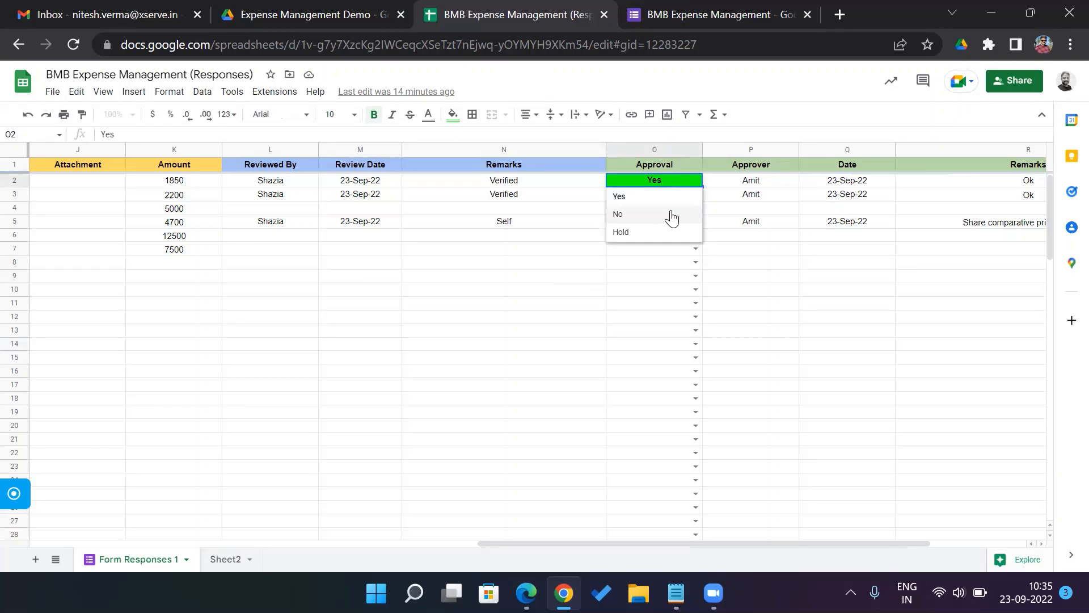
left_click(555, 293)
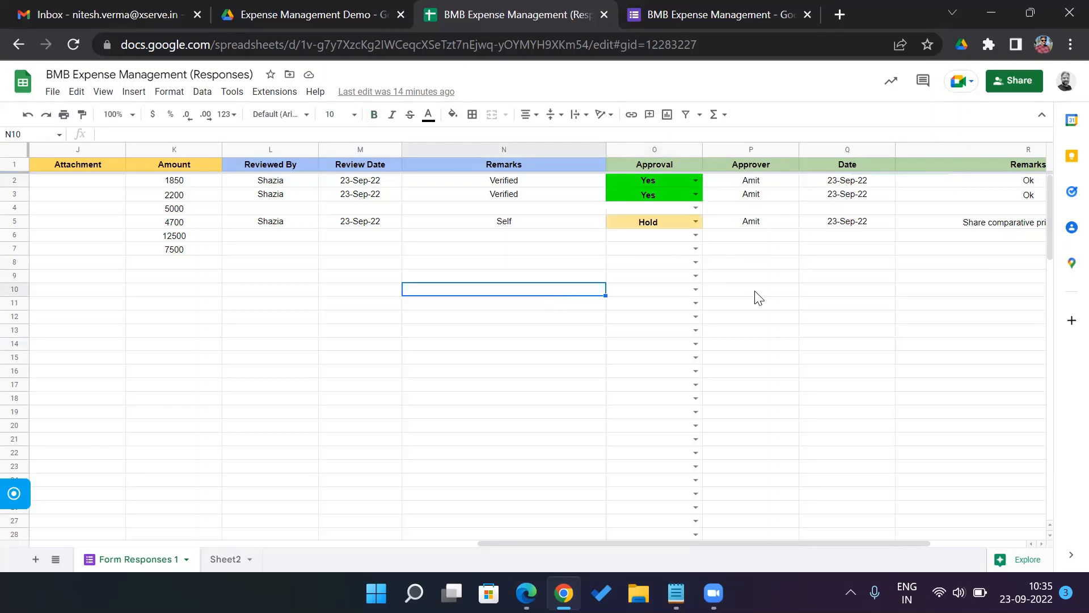
Step: Examine the Approval column's entries from the header down to the held expense in row 5
left_click(669, 306)
key("Up")
key("Up")
key("Up")
key("Up")
key("Up")
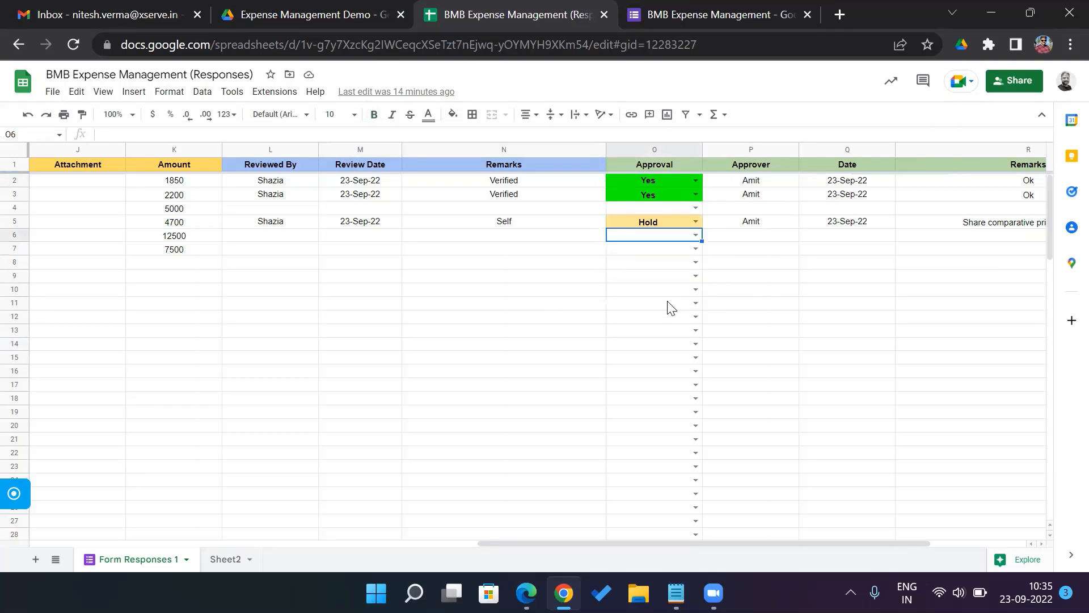
key("Up")
key("Up")
key("Up")
key("Up")
key("Up")
key("Down")
key("Down")
key("Down")
key("Down")
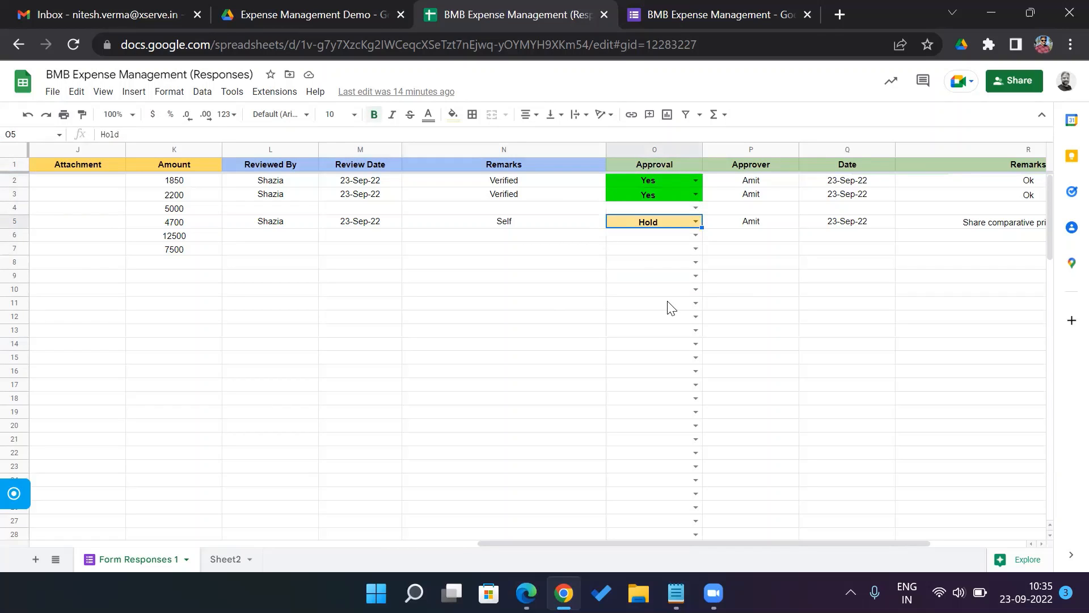
Step: Examine the Approver, Date and approval Remarks of the first response in row 2
key("Right")
key("Up")
key("Up")
key("Up")
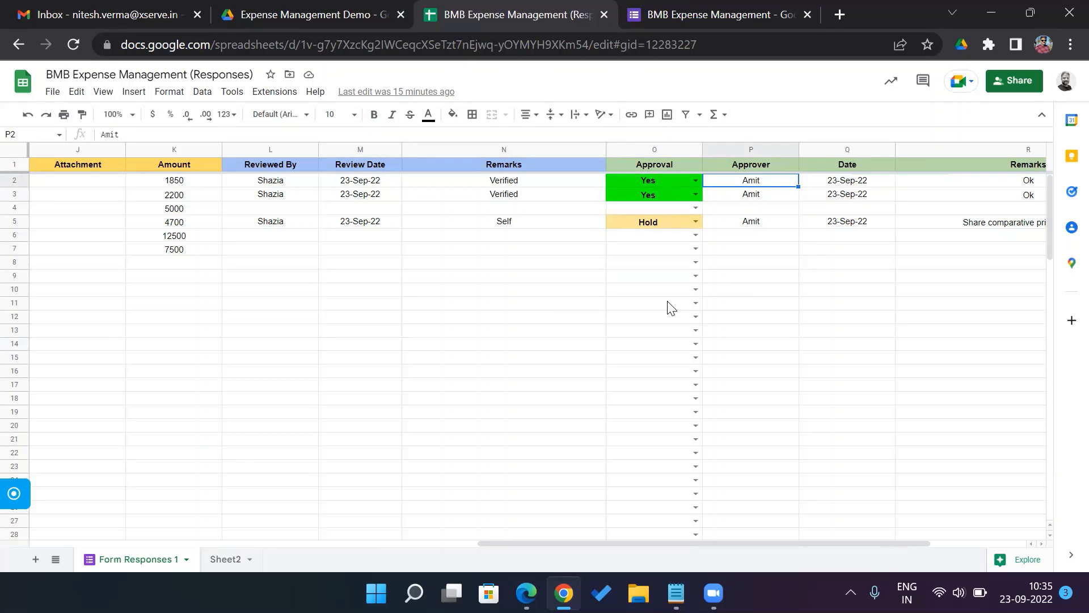
key("Right")
key("Right")
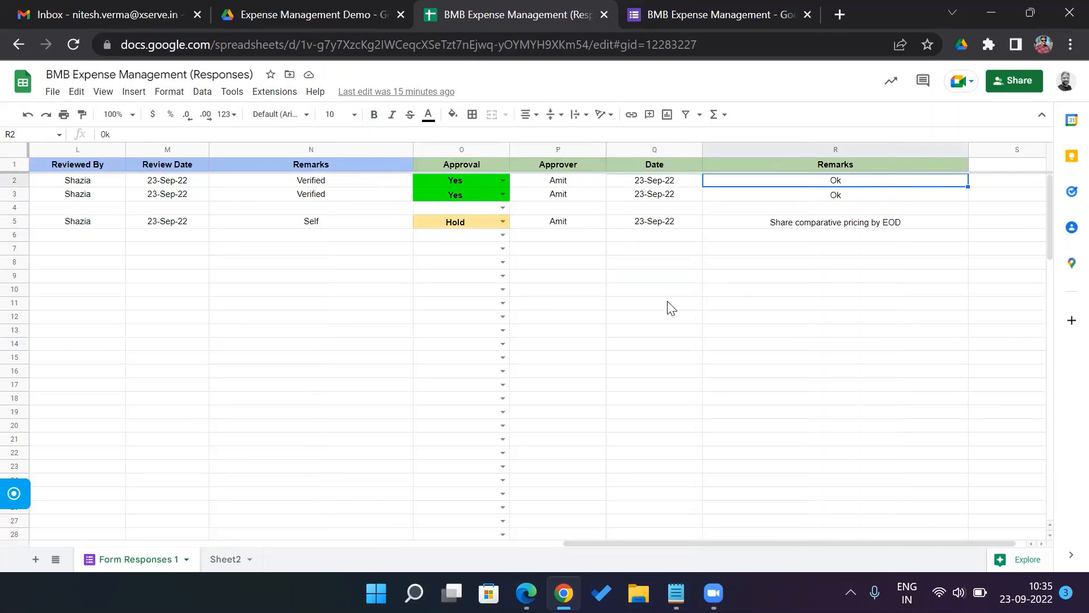
Step: Examine the approval details of the held expense in row 5, ending on the approver's remarks
key("Down")
key("Down")
key("Down")
key("Left")
key("Left")
key("Left")
key("Right")
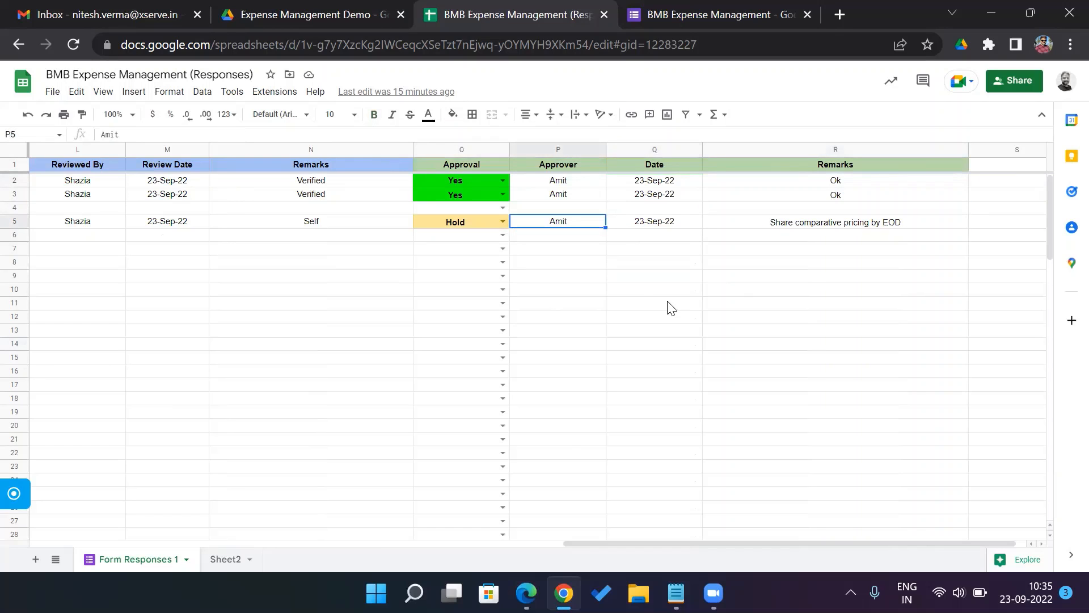
key("Right")
key("Right")
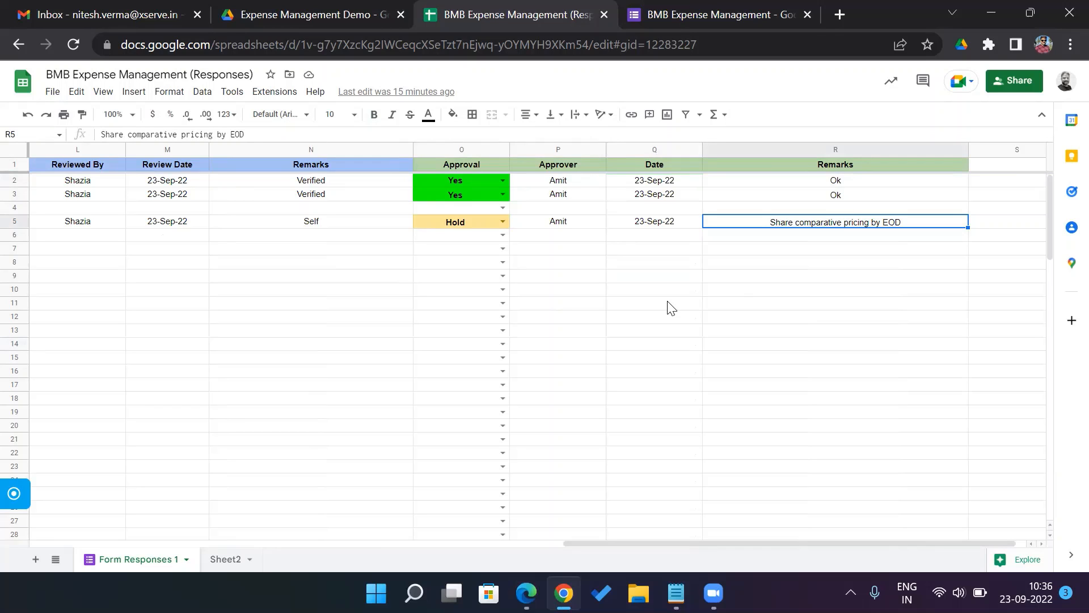
Step: Examine the held expense in row 5 across its review and submission details, back to the Function column
key("Left")
key("Left")
key("Left")
key("Left")
key("Left")
key("Left")
key("Left")
key("Left")
key("Left")
key("Left")
key("Left")
key("Right")
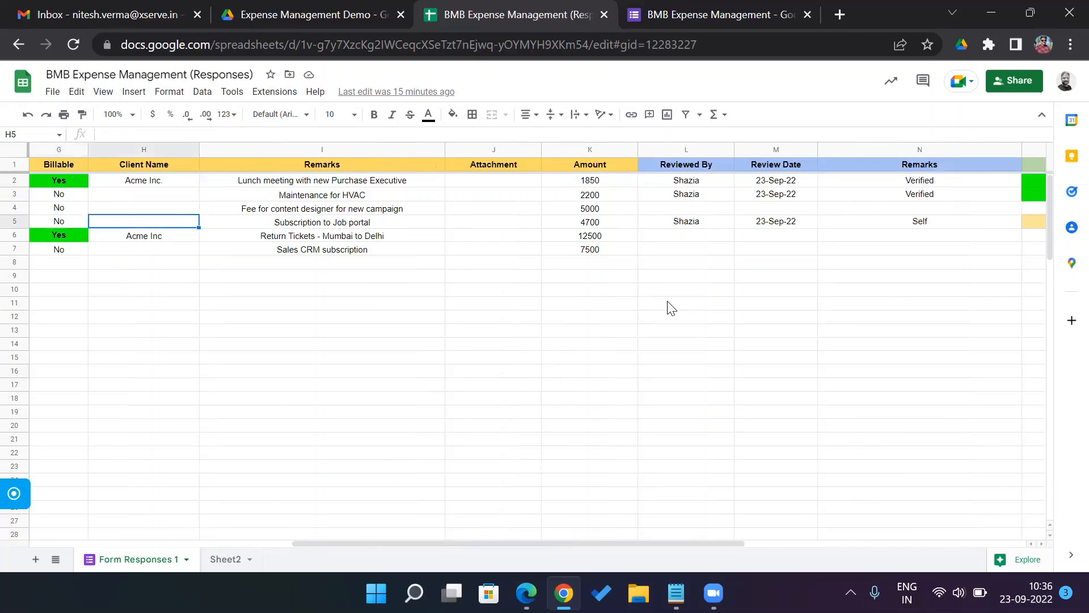
key("Right")
key("Left")
key("Left")
key("Left")
key("Left")
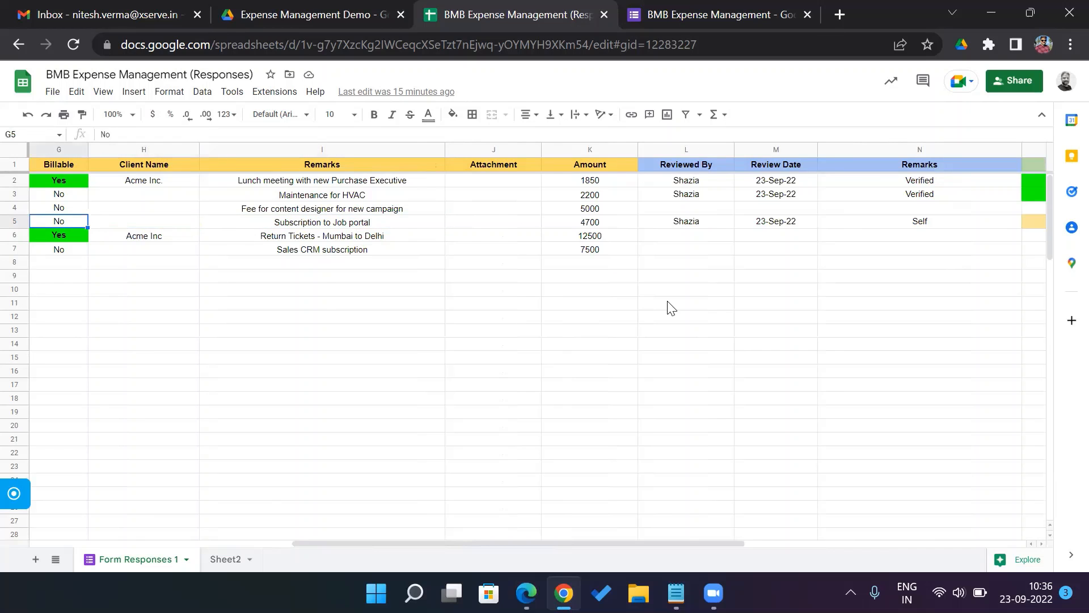
key("Left")
key("Right")
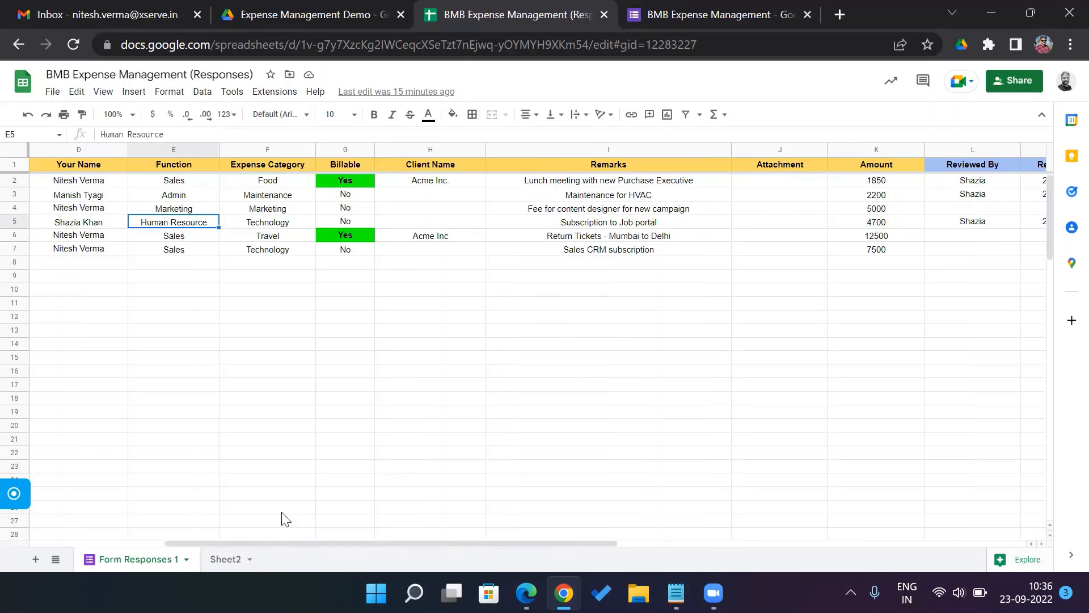
Step: Open the expense dashboard on Sheet2 and examine its Total Expense, Approved, Hold and Pending summary figures
left_click(230, 560)
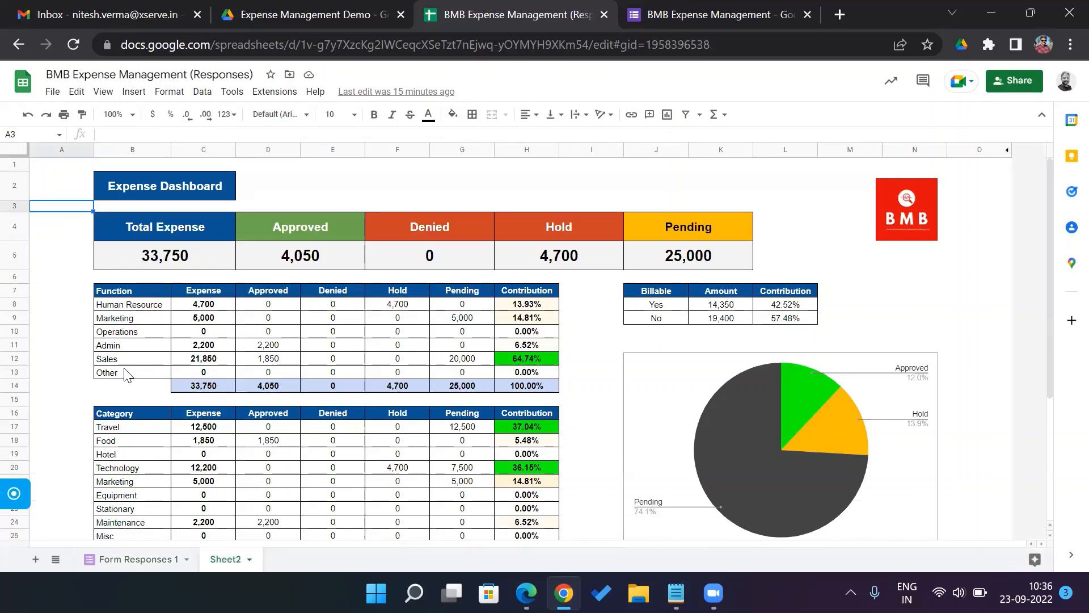
left_click(63, 278)
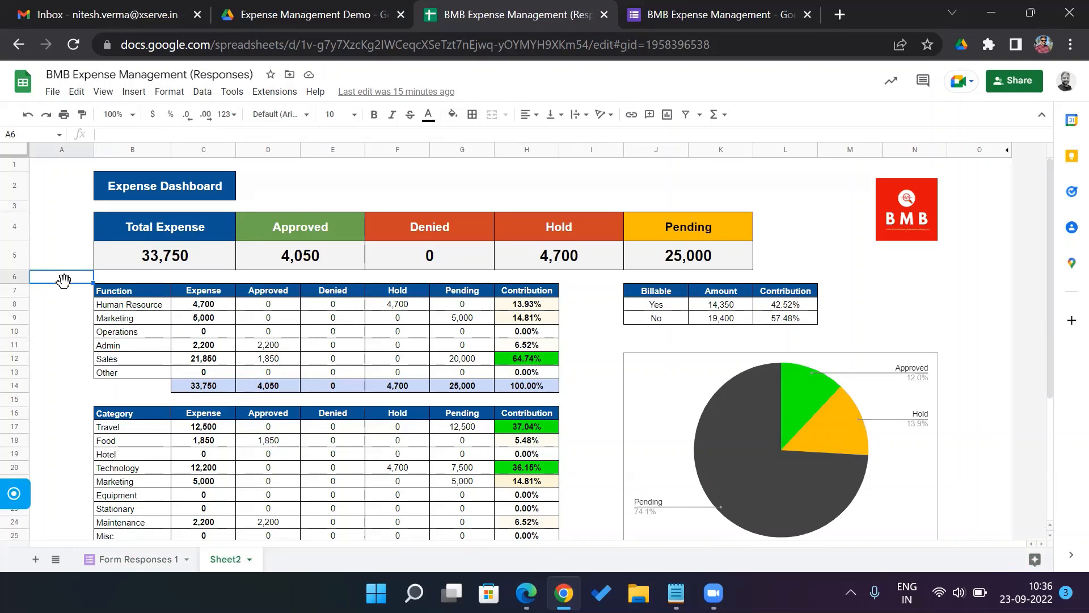
left_click(172, 264)
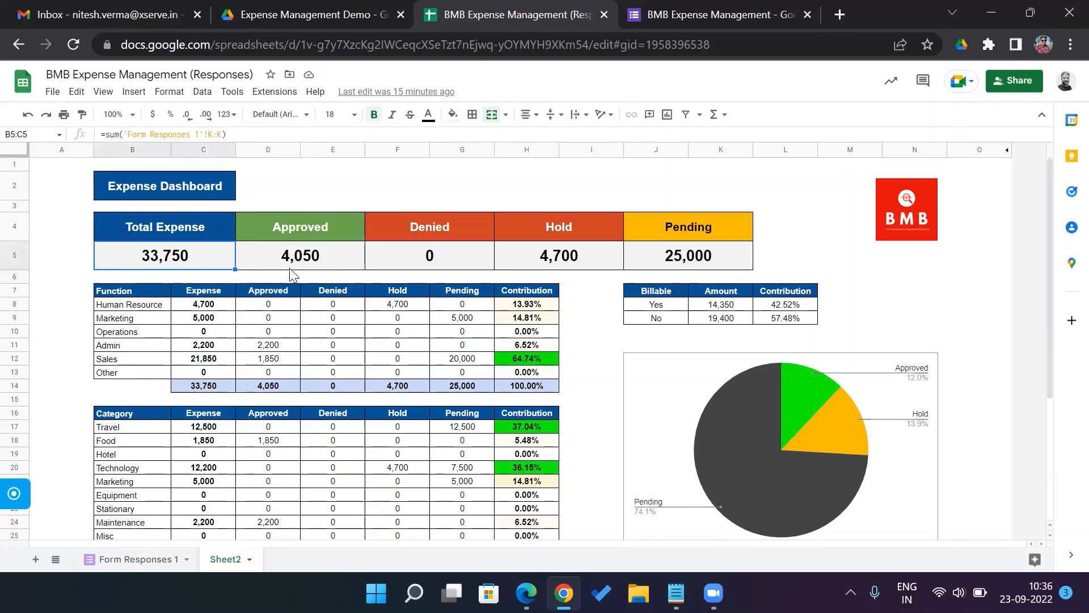
left_click(307, 267)
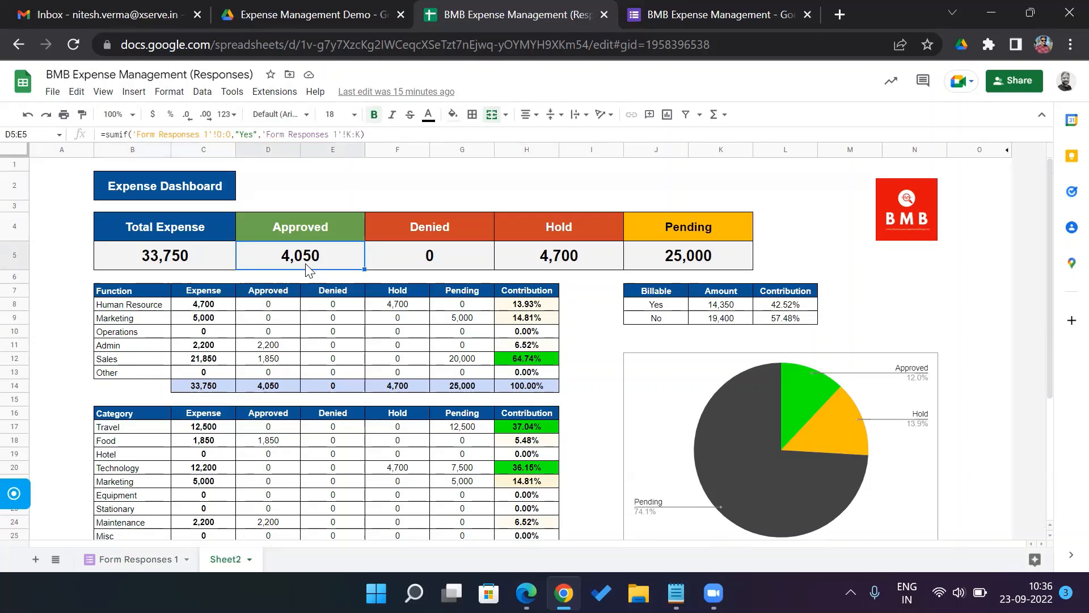
left_click(571, 264)
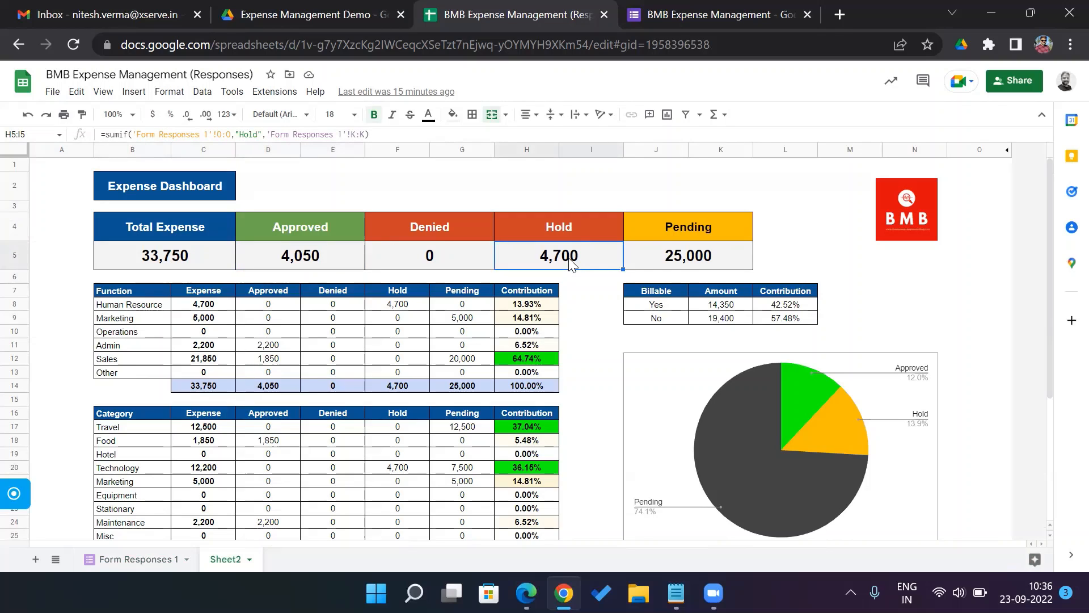
left_click(702, 263)
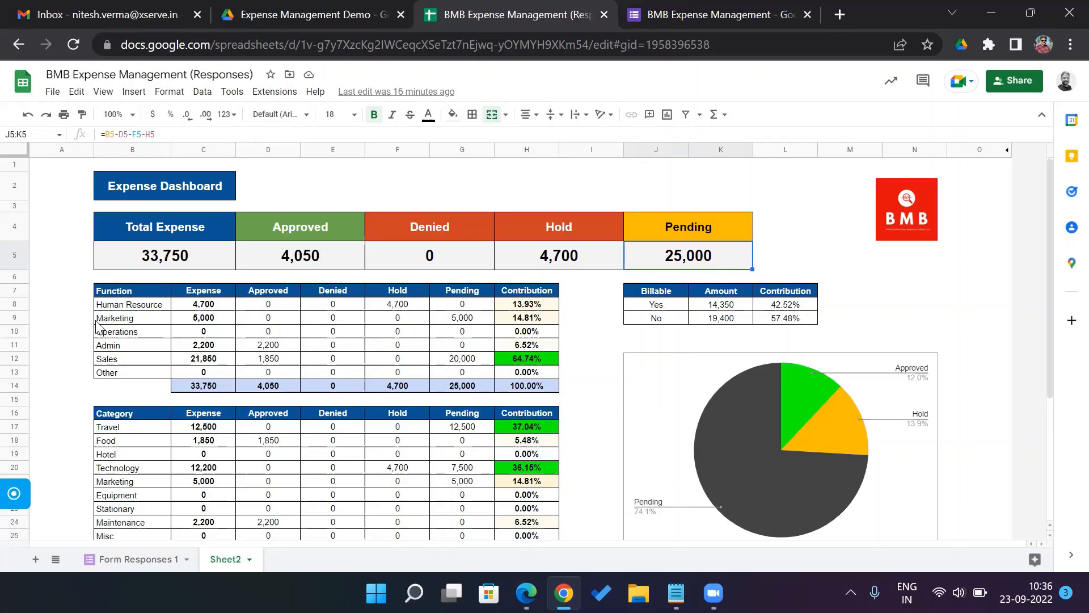
Step: Examine the Human Resource row of the Function table, from its name across to its Contribution
left_click(68, 320)
key("Up")
key("Right")
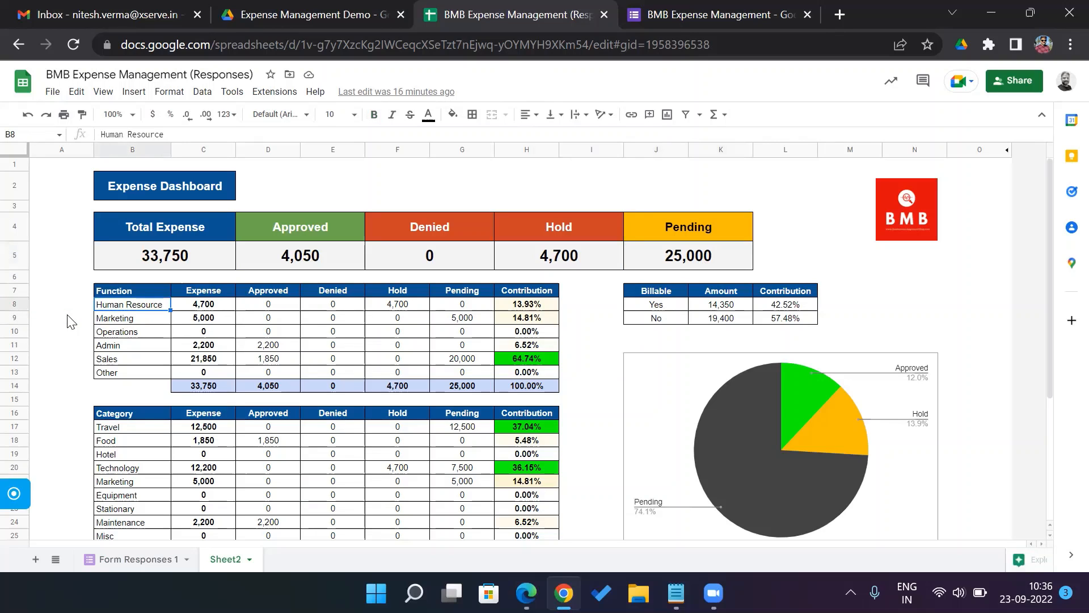
key("Right")
key("Right")
key("Right")
key("Right")
key("Right")
key("Right")
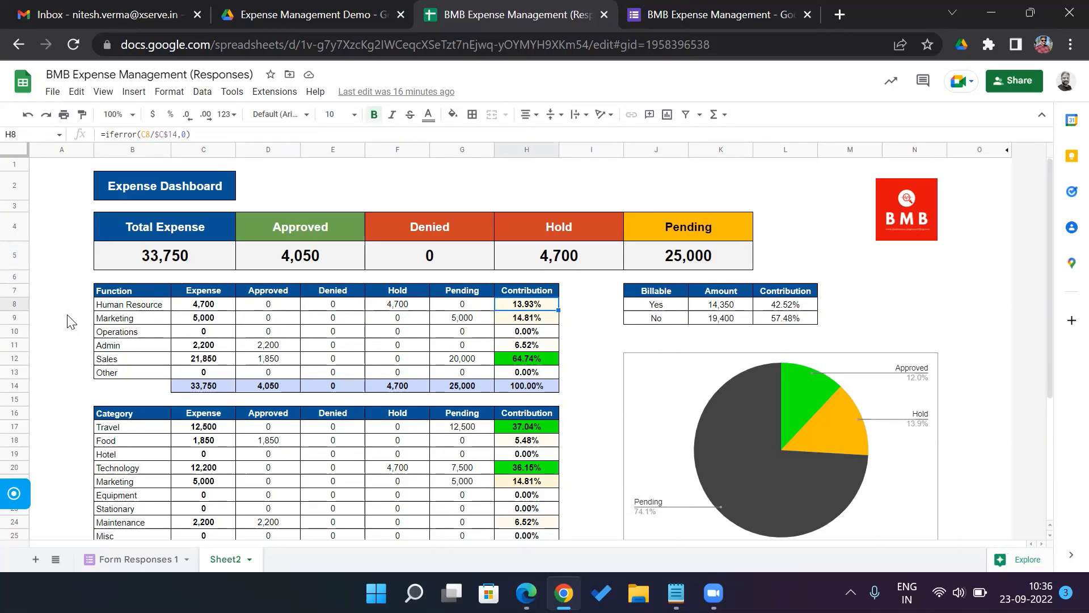
Step: Examine the Contribution values of the Function table down to the Sales row
key("Down")
key("Down")
key("Down")
key("Down")
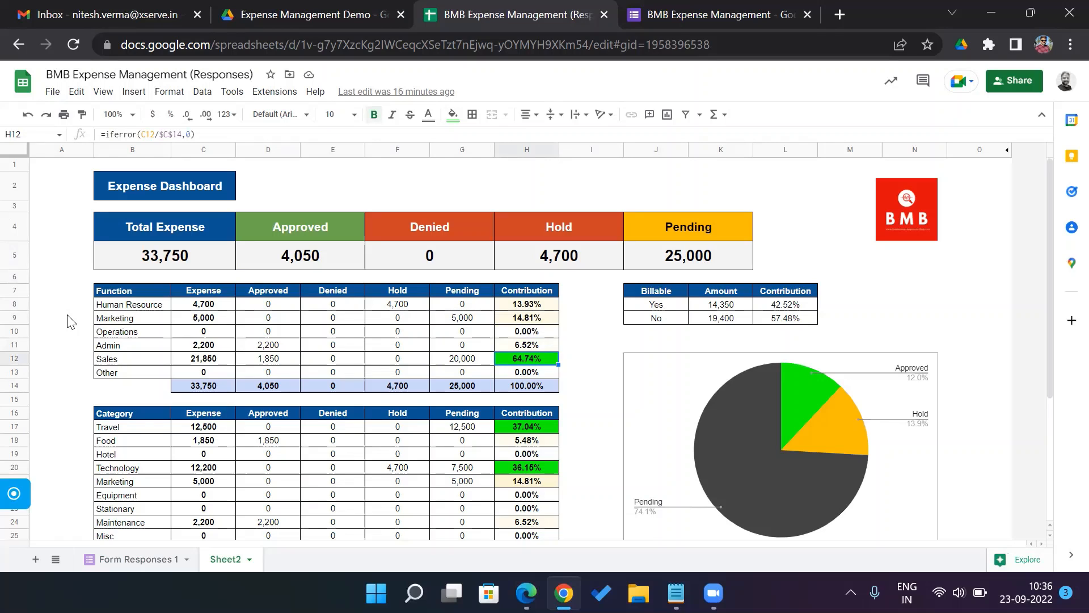
Step: Examine the Category table, checking the Contribution of the Travel and Technology expenses
key("Down")
key("Down")
key("Down")
key("Down")
key("Down")
key("Down")
key("Down")
key("Down")
key("Down")
key("Down")
key("Down")
key("Down")
key("Down")
key("Down")
key("Down")
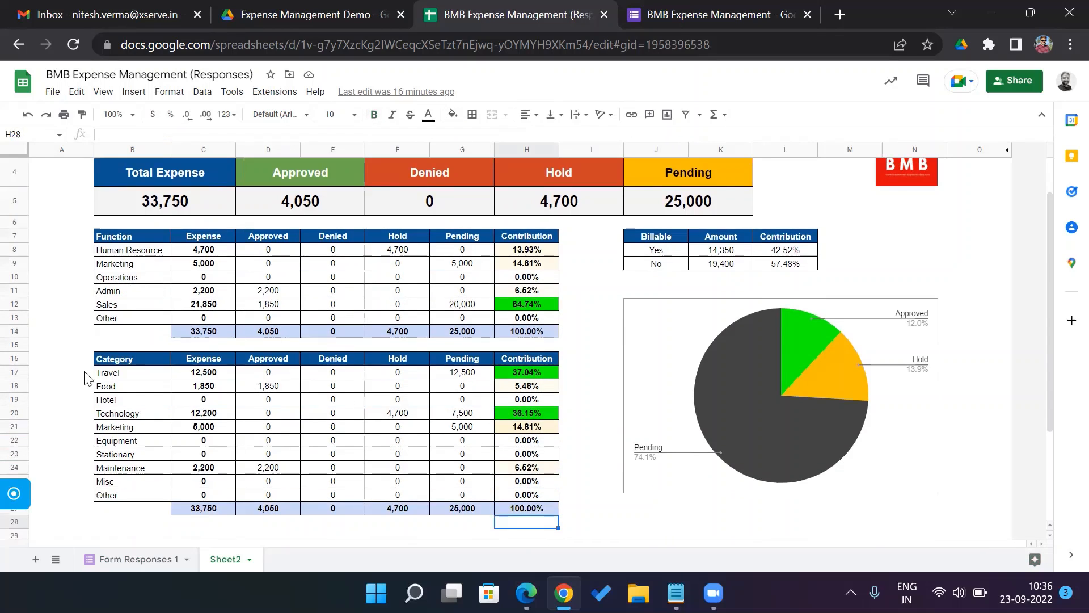
left_click(121, 374)
left_click(516, 372)
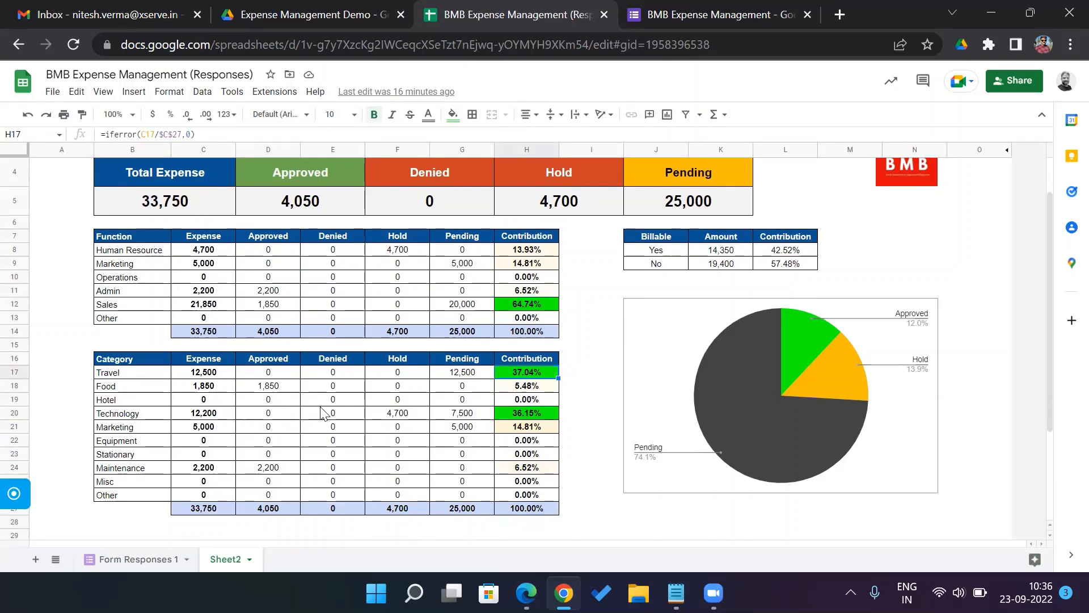
left_click(150, 412)
left_click(516, 414)
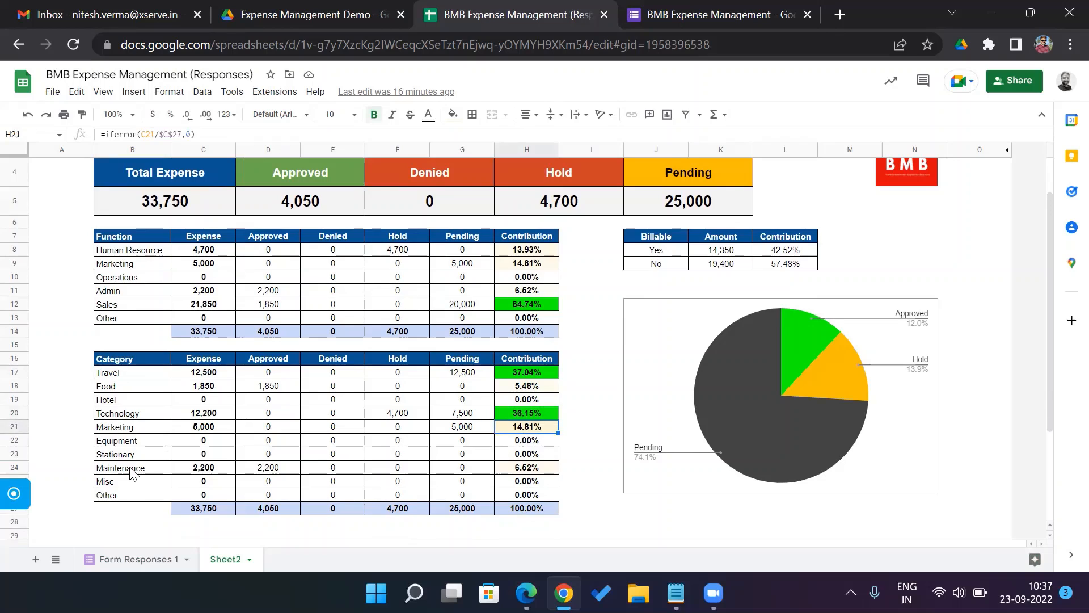
Step: Examine the per-person expense table below the Category table, checking each person's Contribution in H31 to H33
left_click(81, 445)
key("Down")
key("Down")
key("Down")
key("Down")
key("Down")
key("Down")
key("Down")
key("Down")
key("Down")
key("Down")
key("Down")
key("Down")
key("Down")
key("Down")
key("Down")
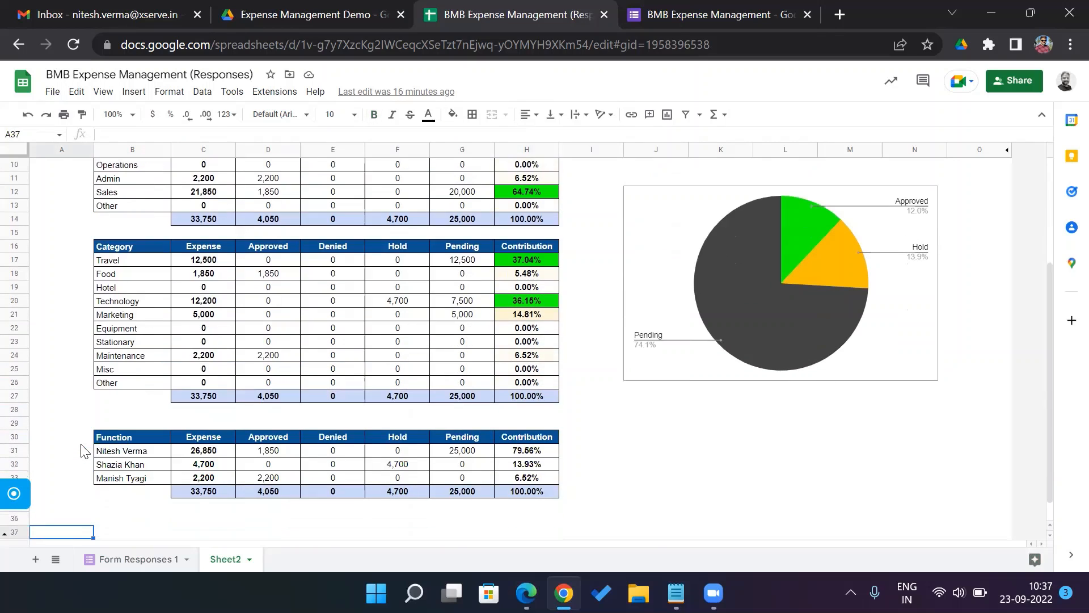
left_click(129, 457)
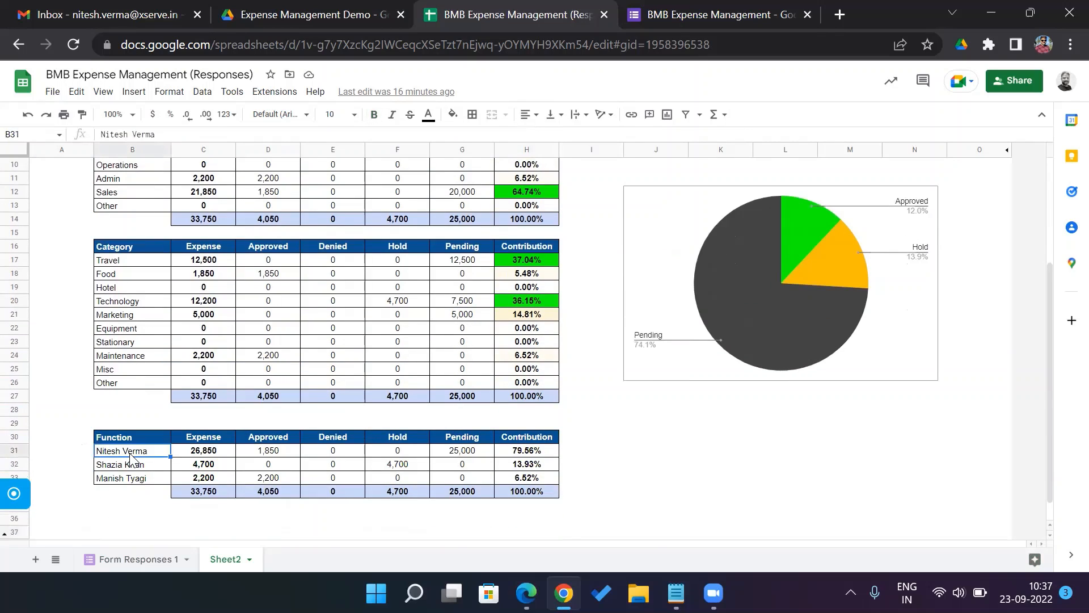
left_click(522, 452)
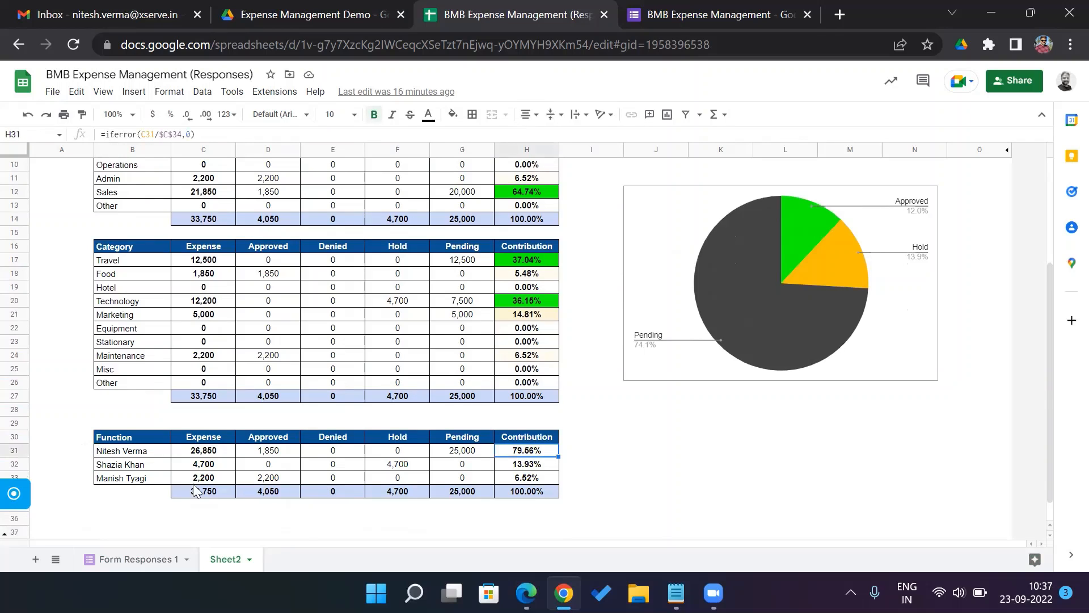
left_click(543, 469)
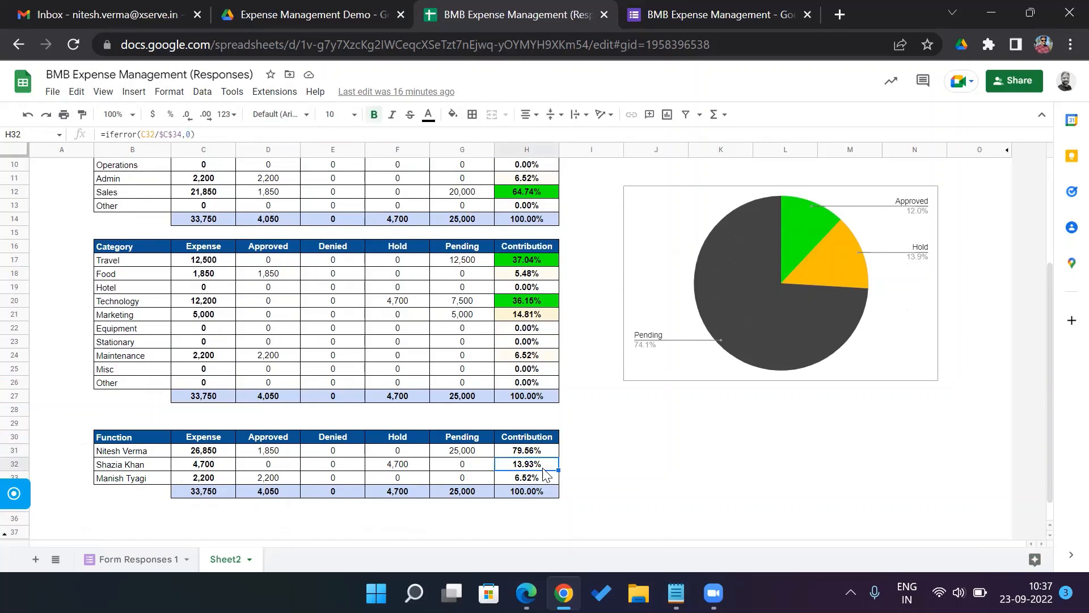
left_click(543, 479)
Step: Add a color scale conditional format to the per-person Contribution cells H31:H33, with white for the minimum value
left_click(548, 452)
left_click(549, 479, "shift")
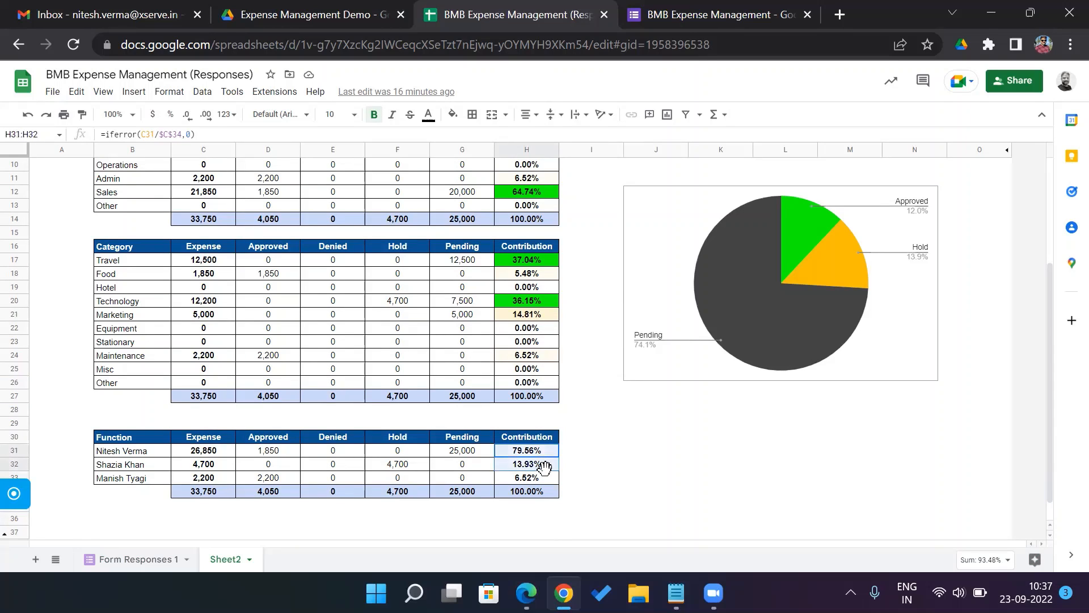
left_click(170, 93)
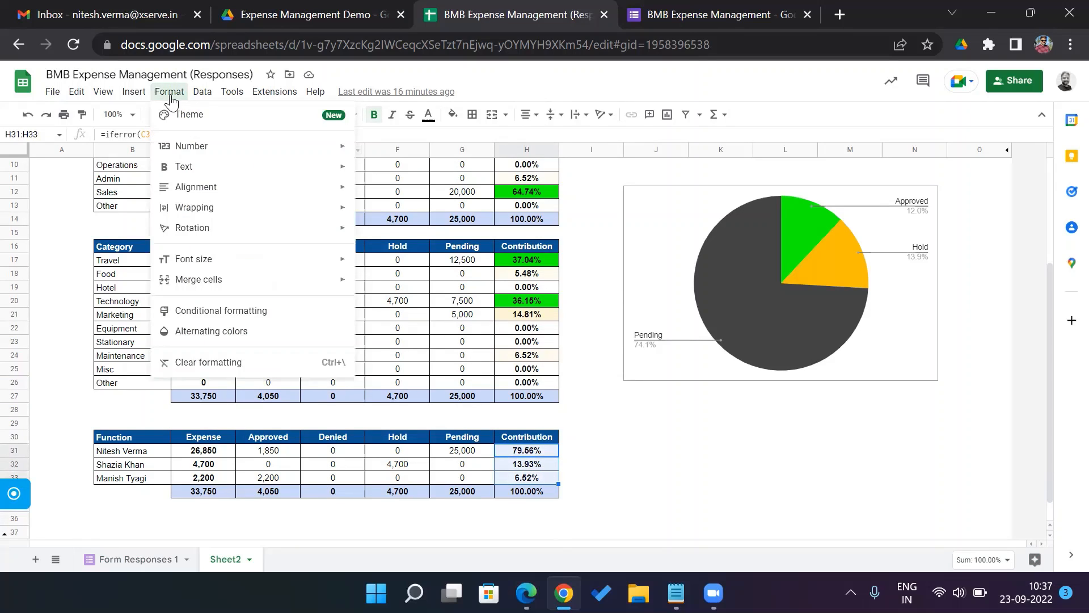
left_click(258, 312)
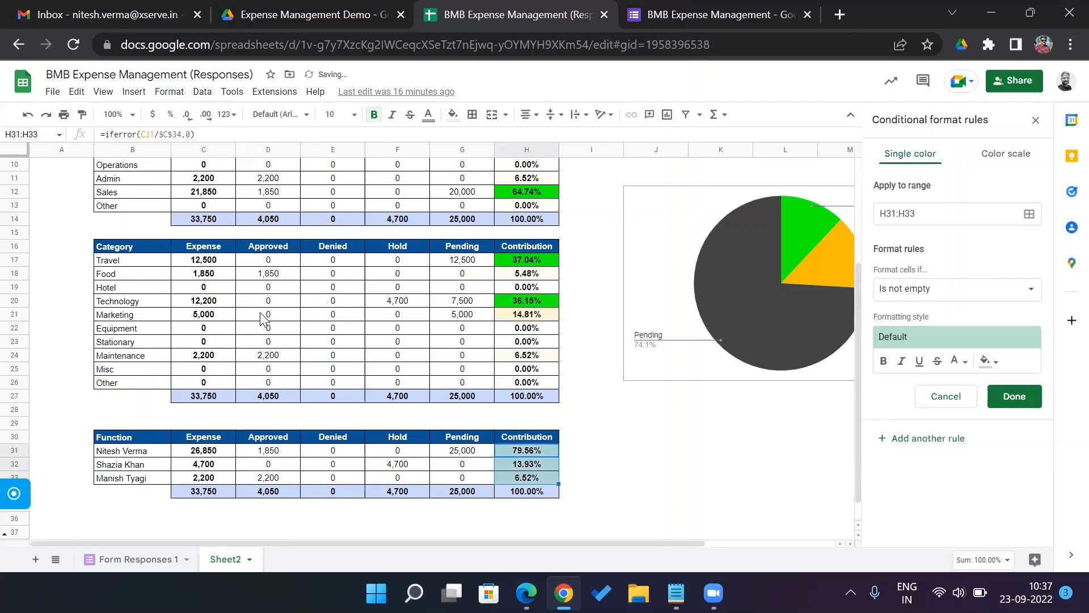
left_click(1000, 155)
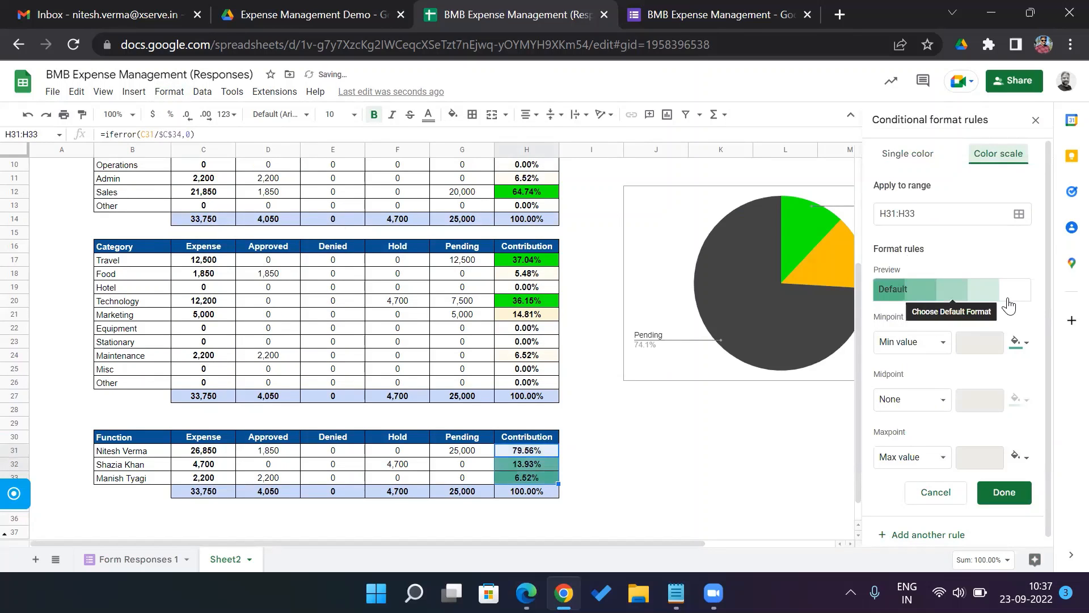
left_click(1026, 344)
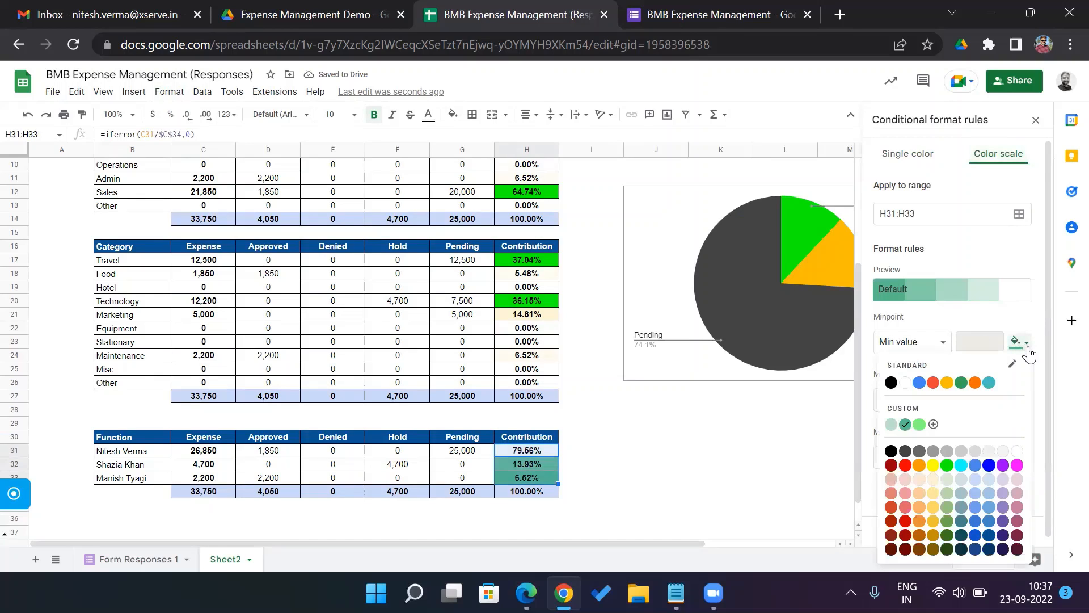
left_click(906, 388)
Step: Set the color scale's midpoint to Percent 50 with a light yellow fill
left_click(933, 404)
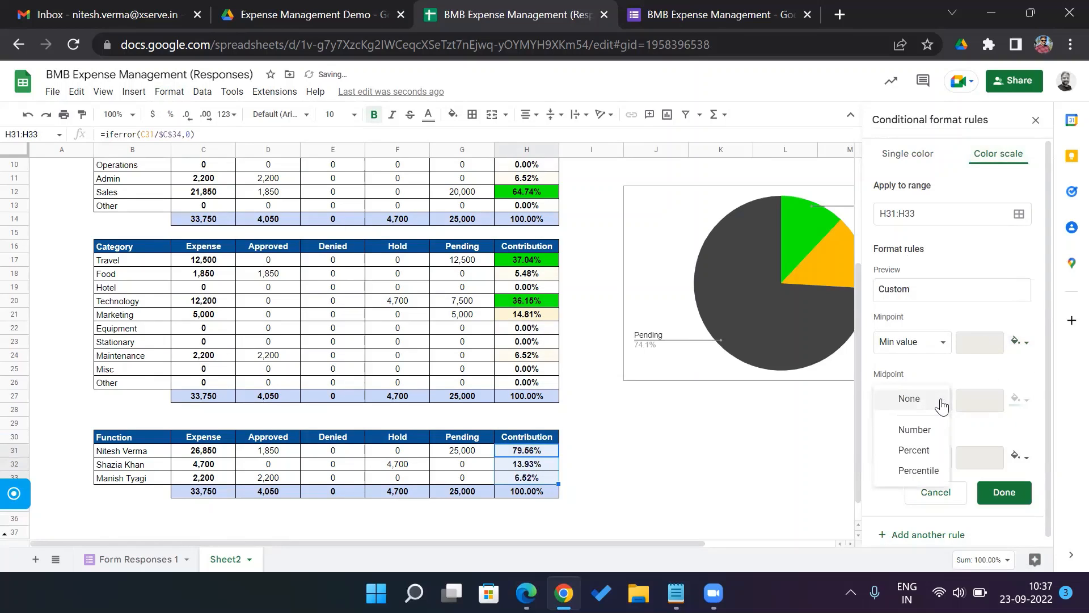
left_click(925, 454)
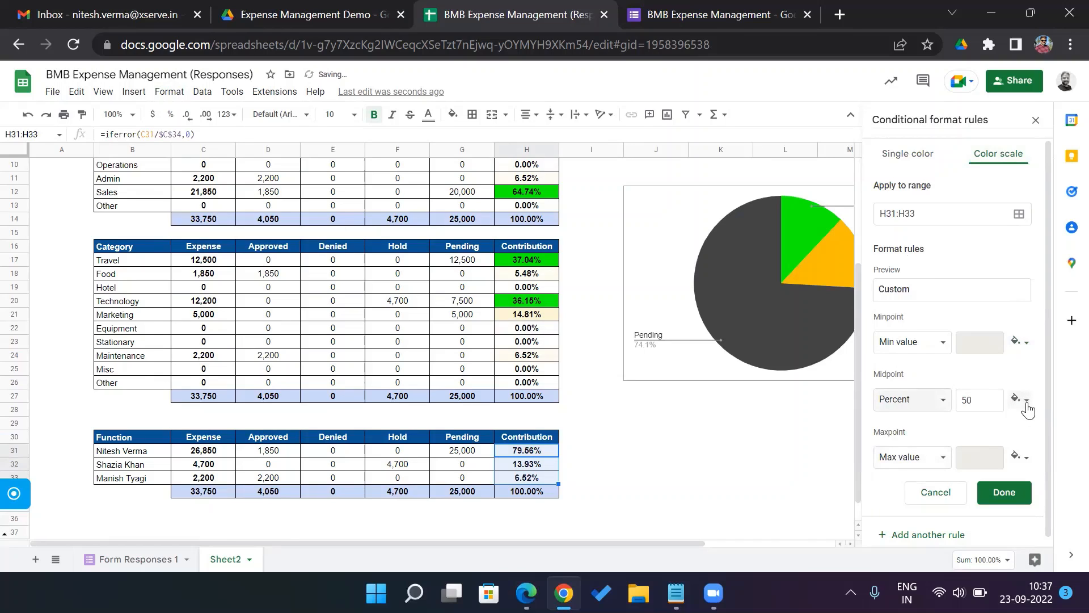
left_click(1026, 402)
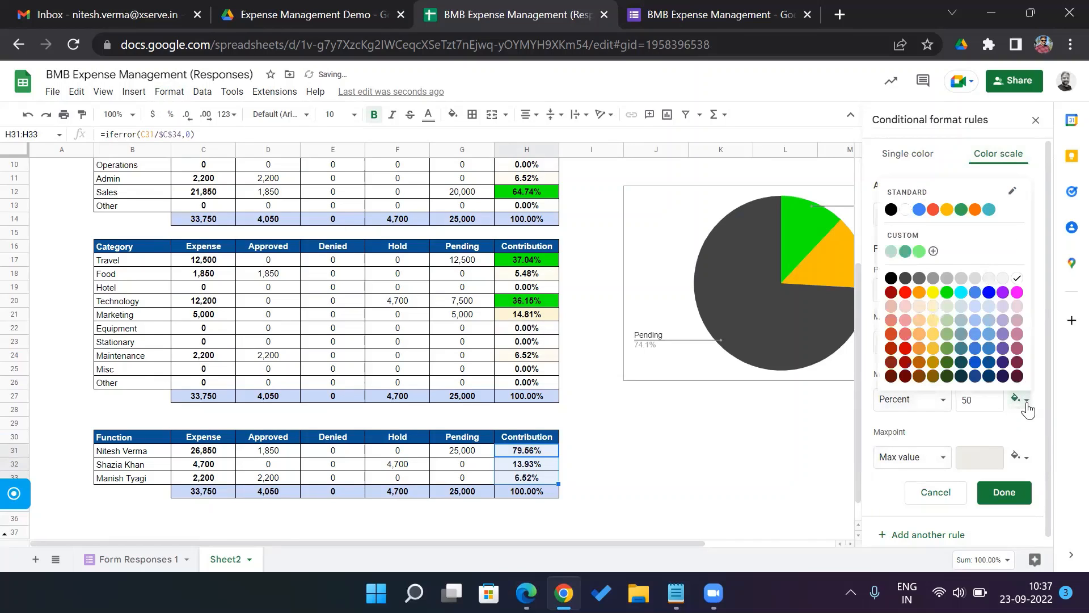
left_click(933, 306)
Step: Set the color scale's maximum value to bright green, save the rule and close the conditional format rules
left_click(1027, 461)
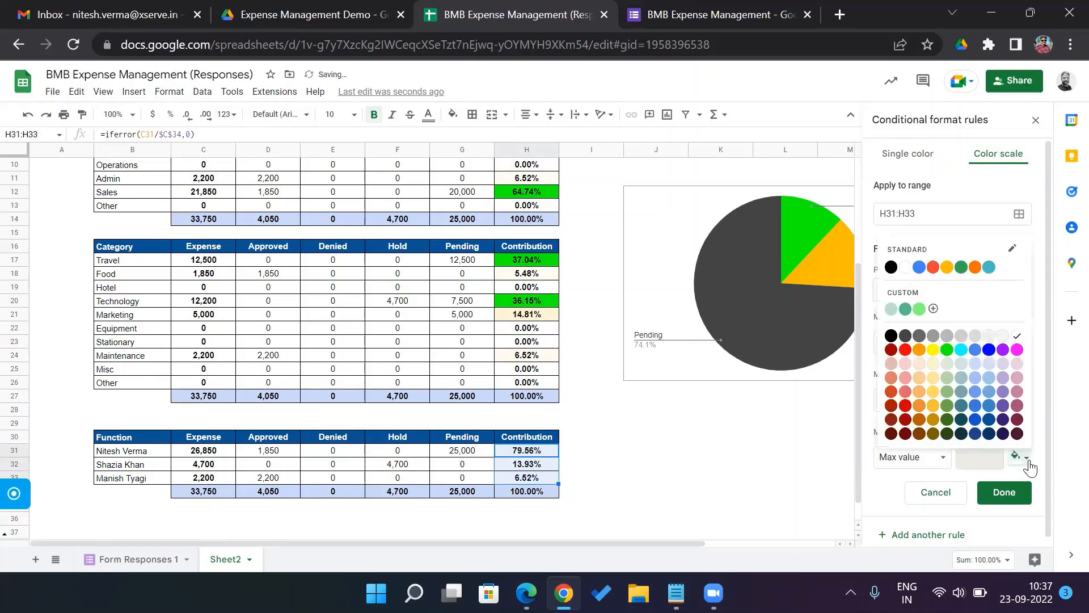
left_click(949, 355)
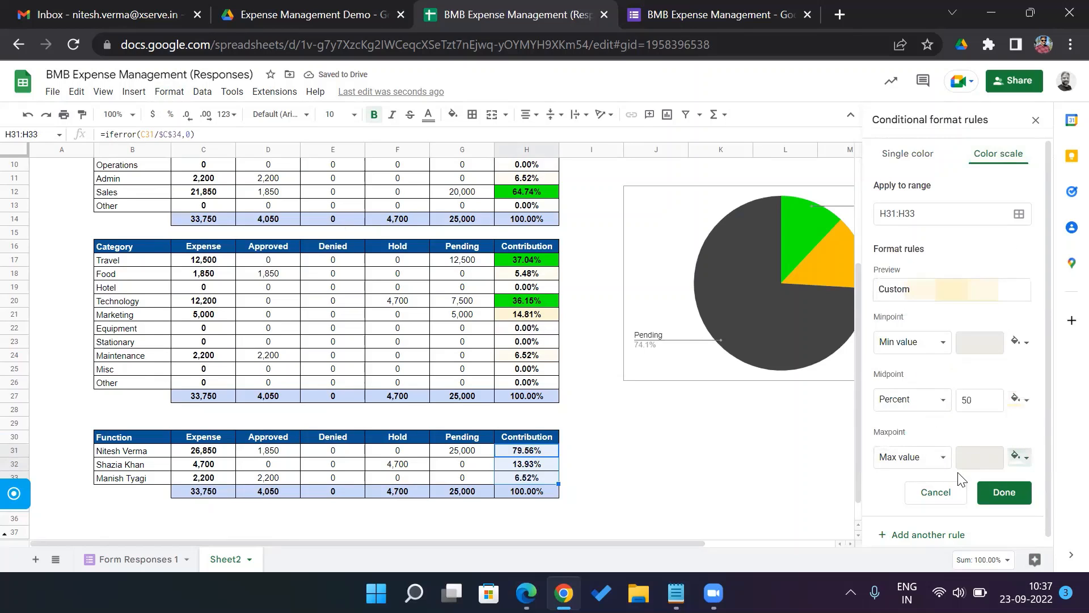
left_click(1029, 462)
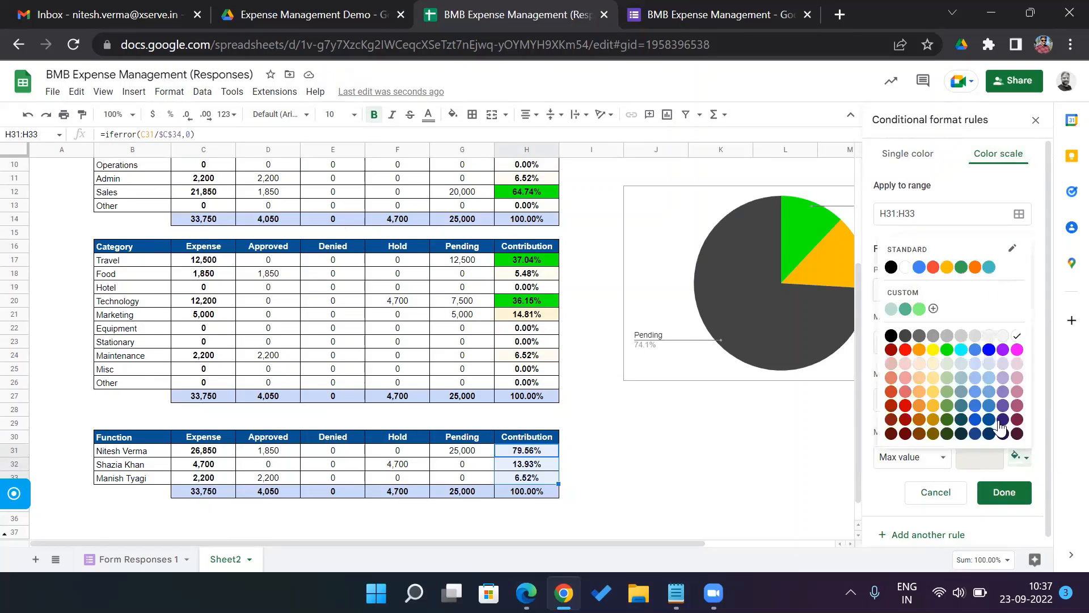
left_click(947, 350)
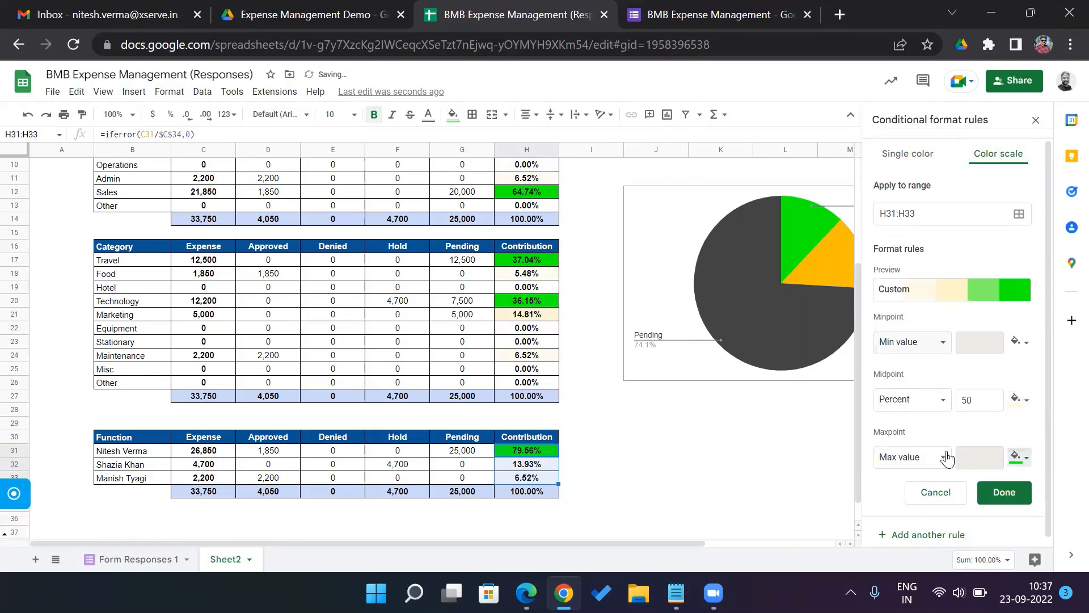
left_click(1004, 491)
left_click(694, 485)
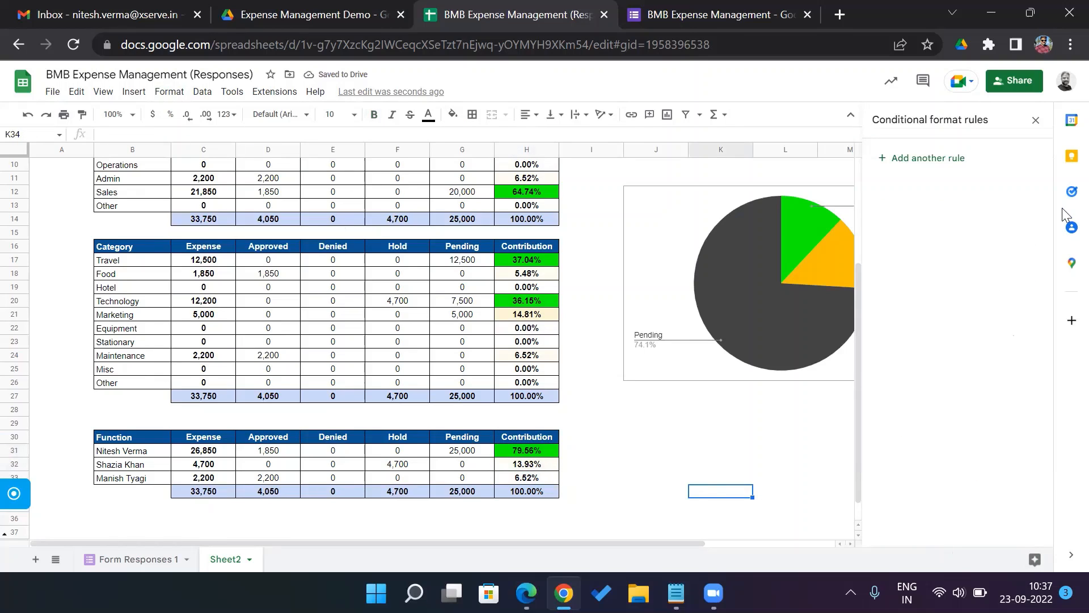
left_click(1036, 121)
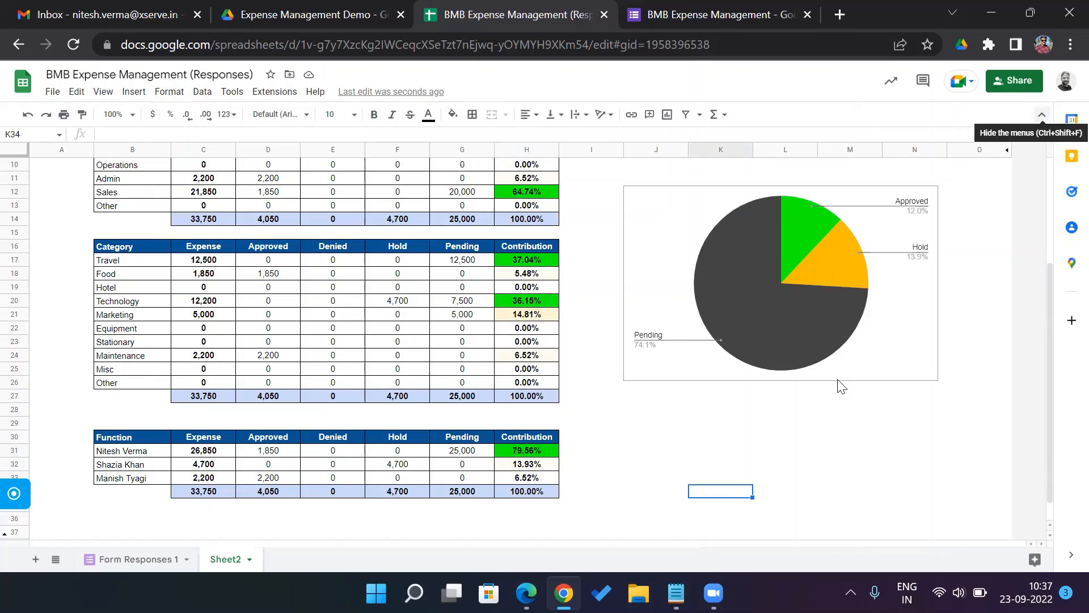
Step: Review the dashboard from the per-person table back up to the summary figures
left_click_drag(1048, 422, 1041, 369)
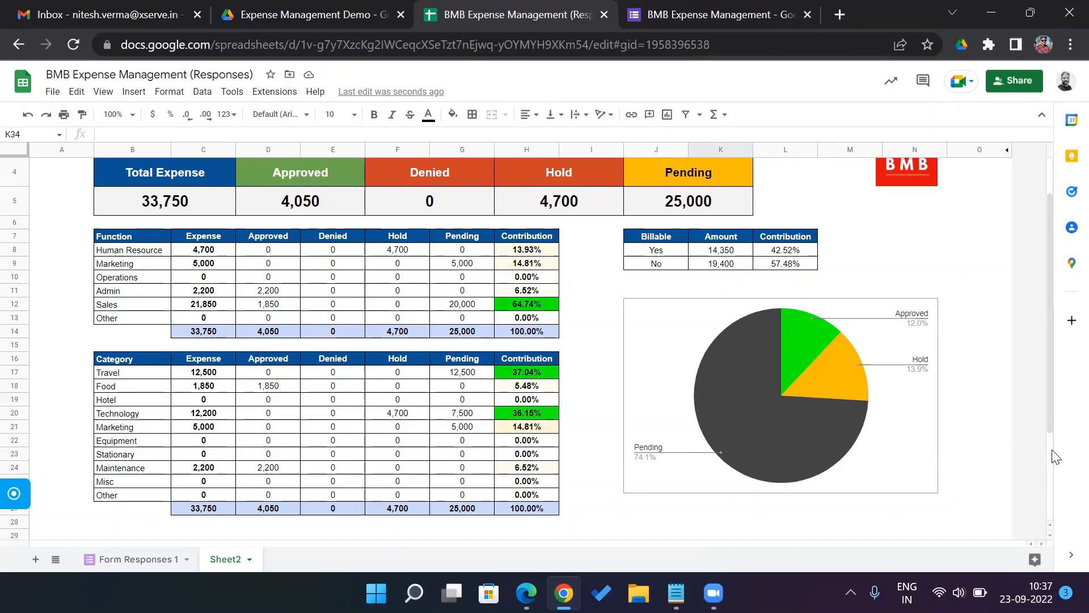
left_click_drag(1049, 408, 1053, 326)
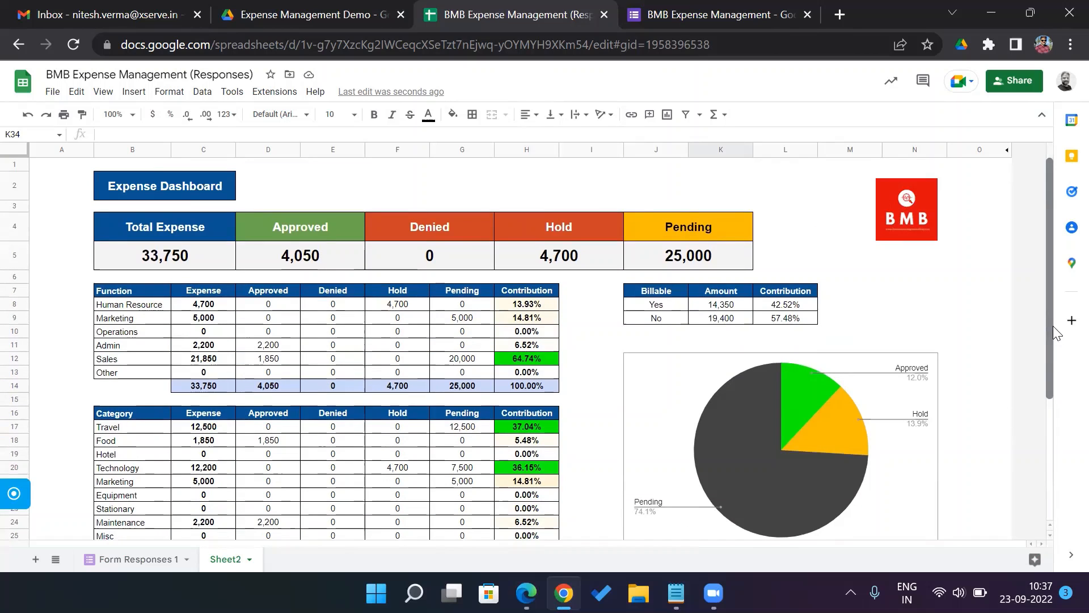
Step: Inspect the formulas behind the Amount and Contribution figures in the Billable table's No row
left_click(738, 307)
left_click(789, 321)
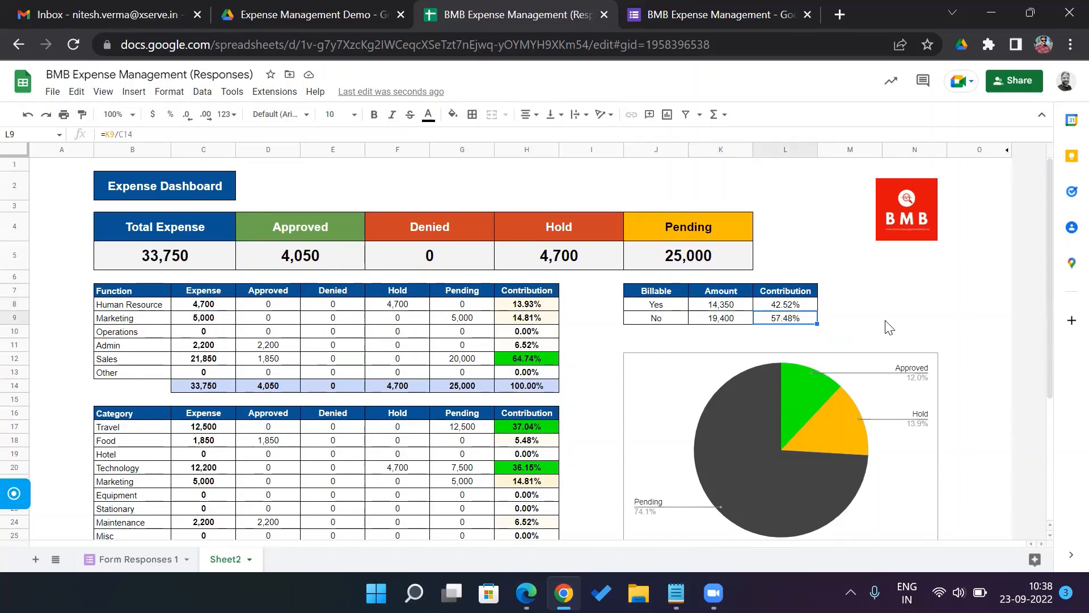
key("Left")
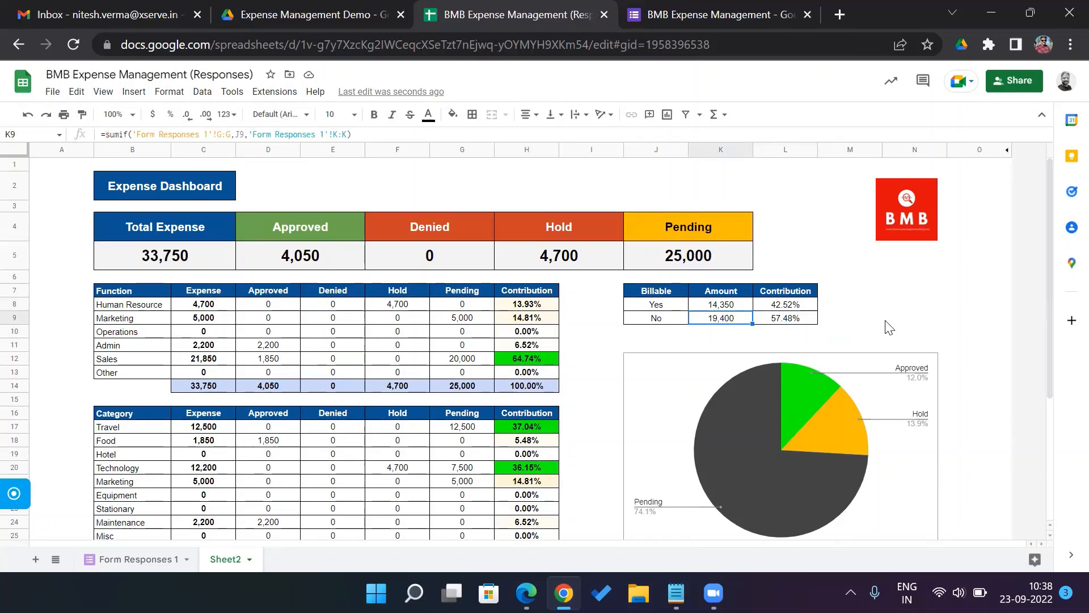
Step: Open the Form Responses 1 sheet and examine the submitted fields of the row 4 marketing expense, from Timestamp to Client Name
left_click(152, 560)
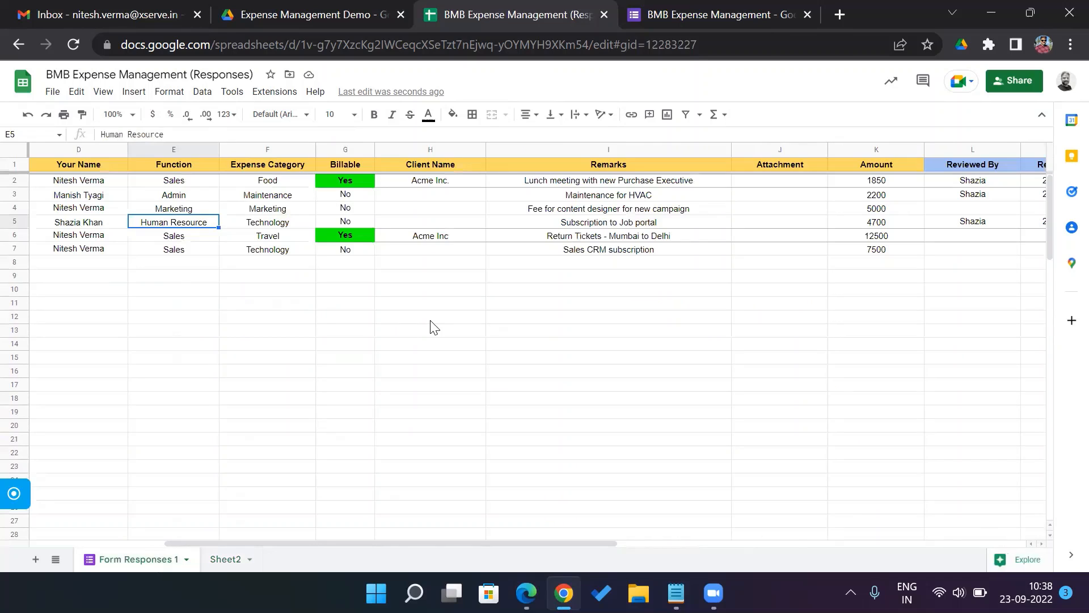
left_click(430, 306)
key("Up")
key("Up")
key("Up")
key("Up")
key("Up")
key("Up")
key("Up")
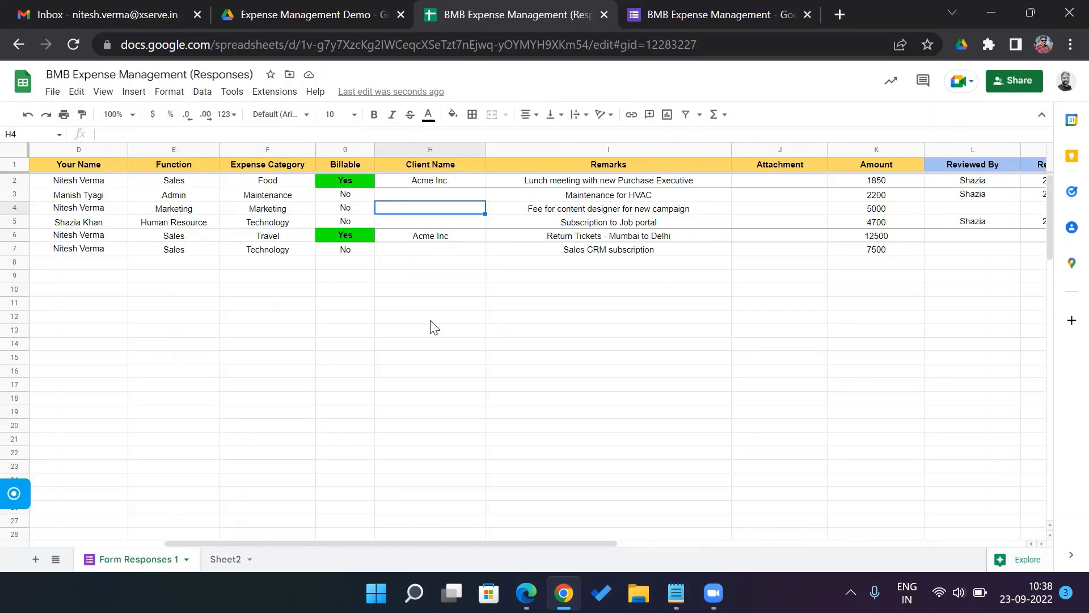
key("Left")
key("Left")
key("Left")
key("Left")
key("Left")
key("Left")
key("Left")
key("Right")
key("Right")
key("Right")
key("Right")
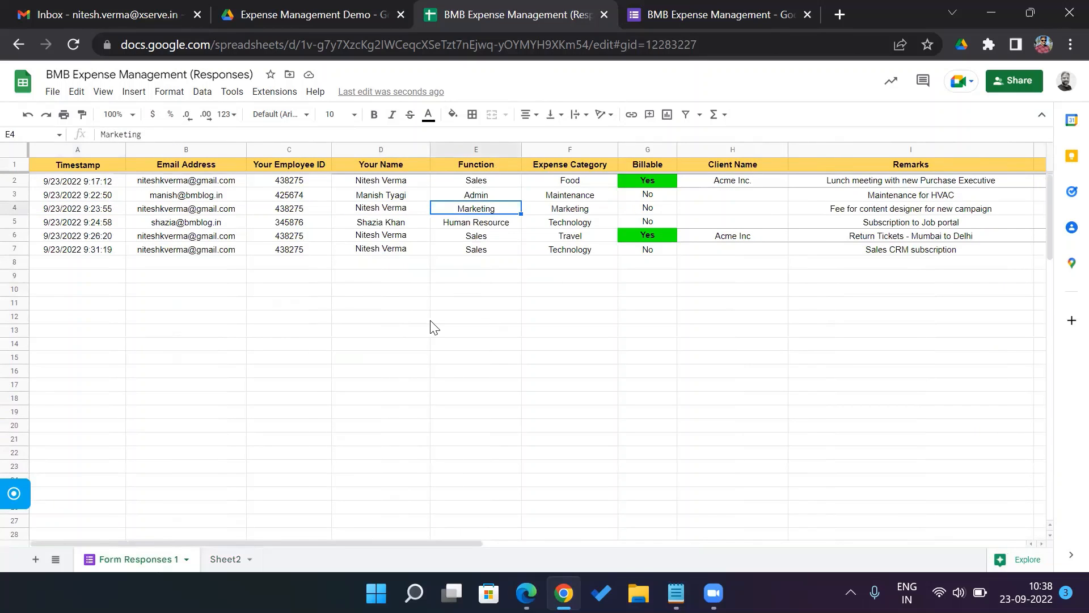
key("Right")
key("Right")
key("Right")
key("Right")
key("Right")
key("Right")
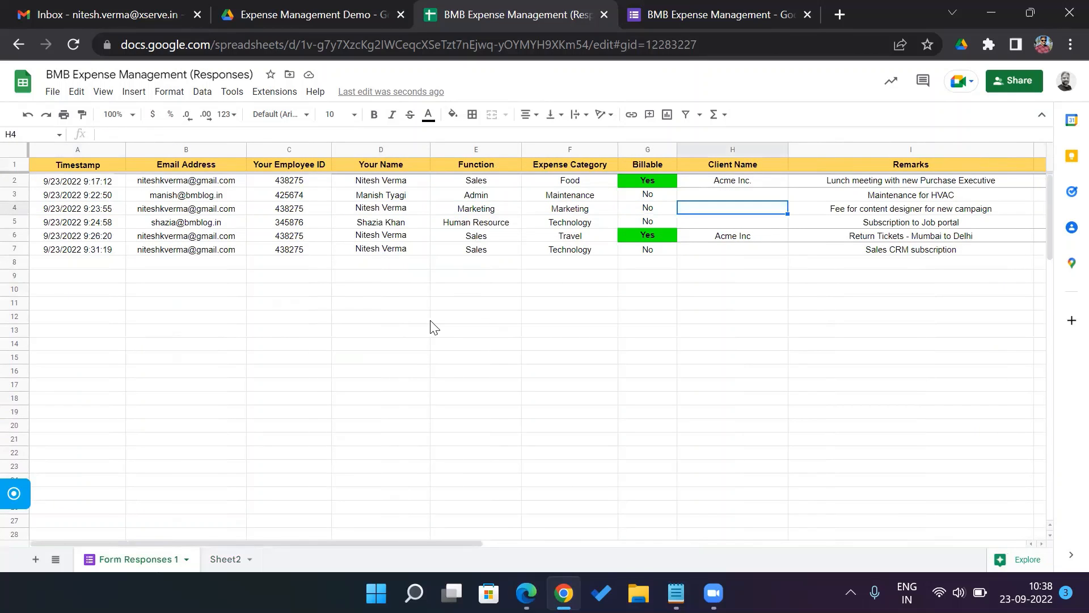
Step: Examine the Remarks, Attachment and Amount columns and check the form's Attachment question in Microsoft Edge before returning to Chrome
key("Left")
key("Left")
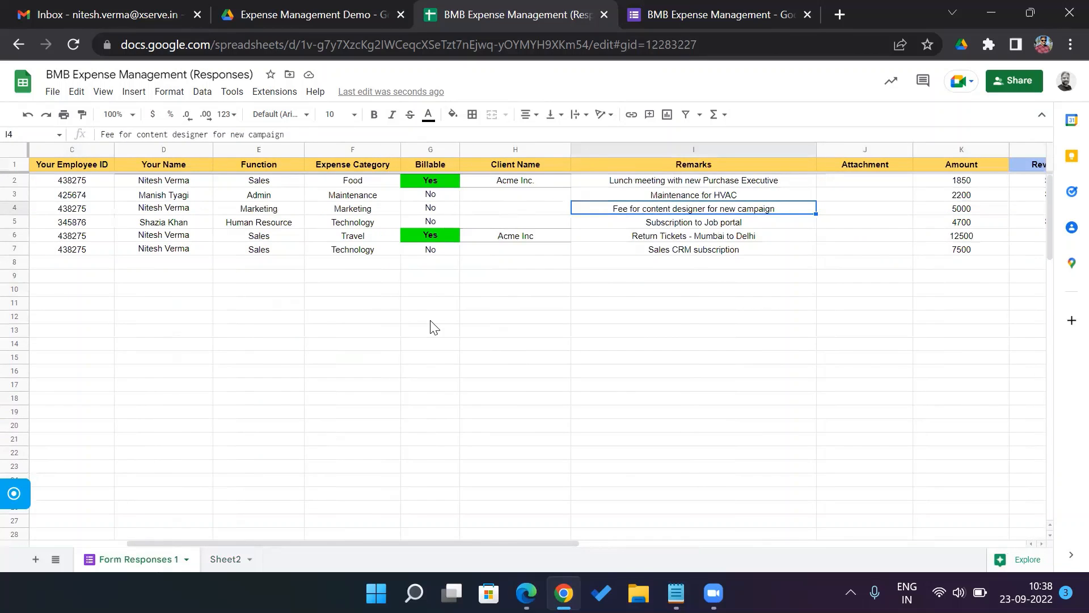
key("Right")
key("Right")
key("Right")
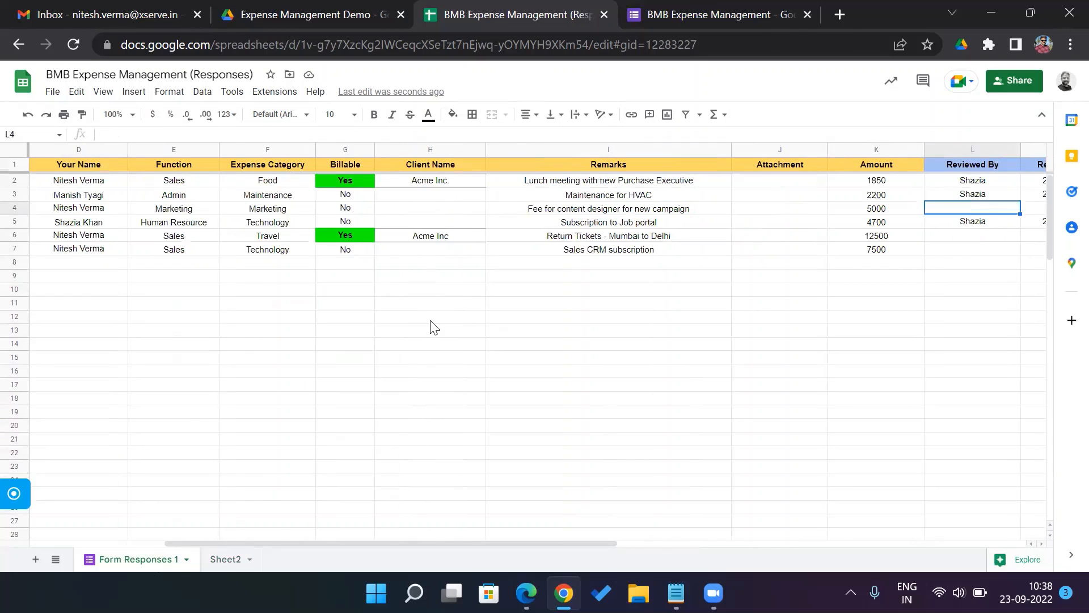
key("Left")
key("Left")
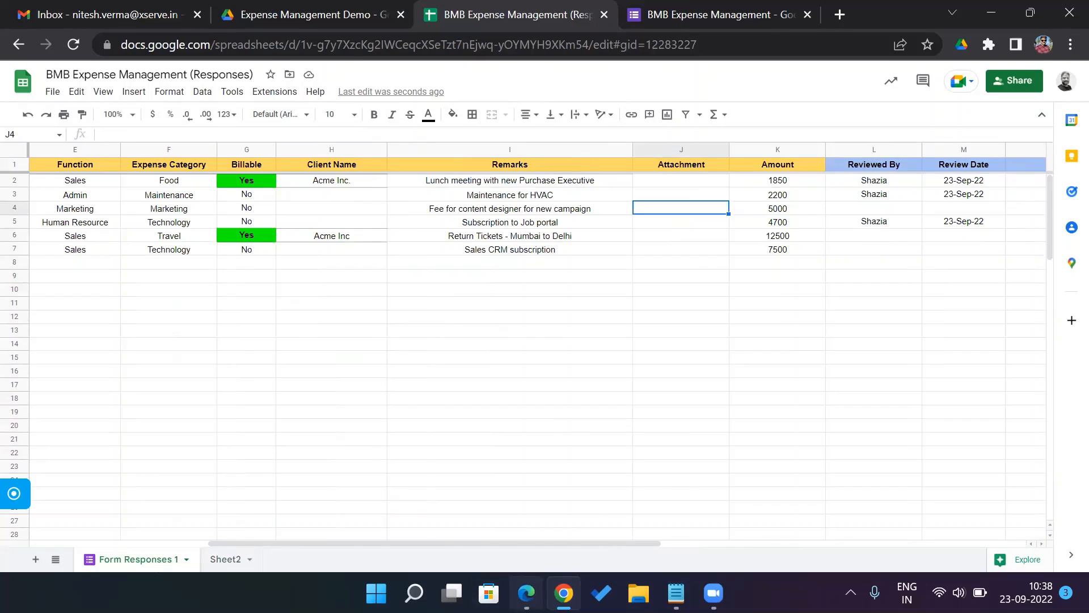
left_click(527, 593)
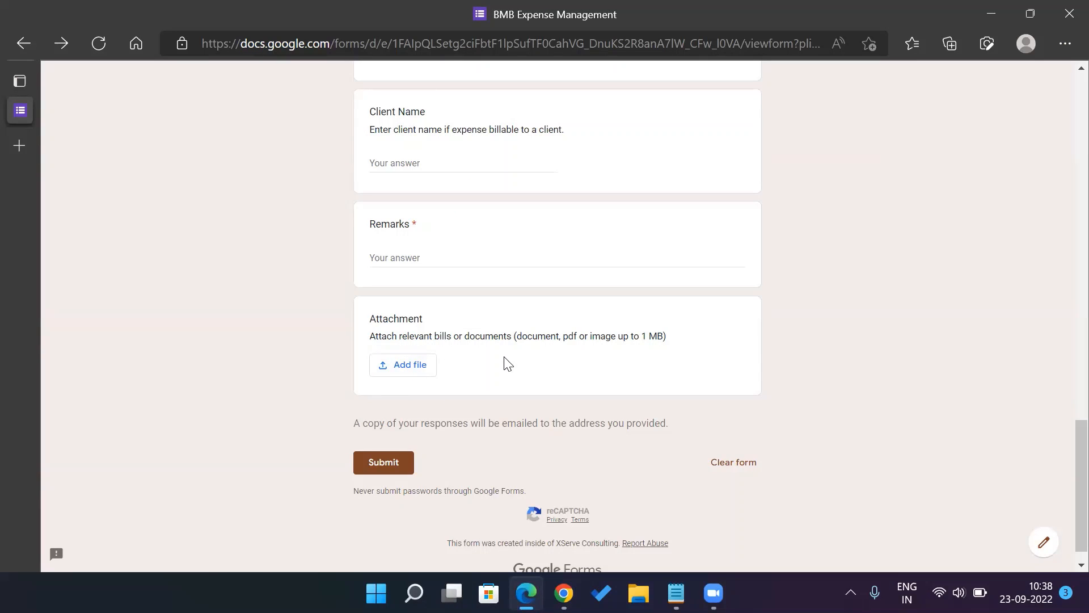
left_click(563, 592)
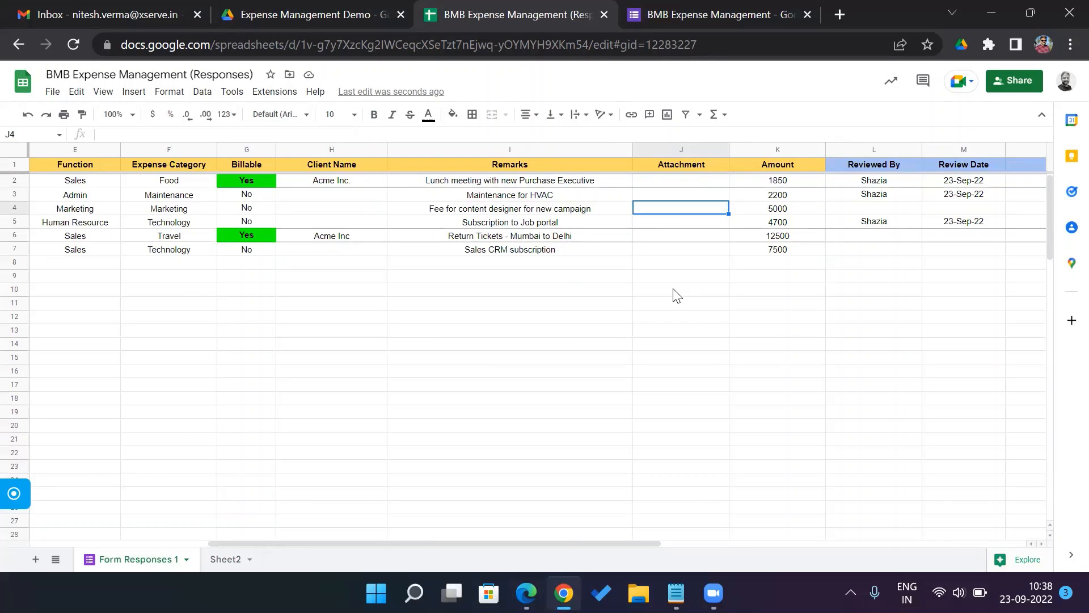
Step: Set the Approval of the row 4 content designer expense to No
key("Right")
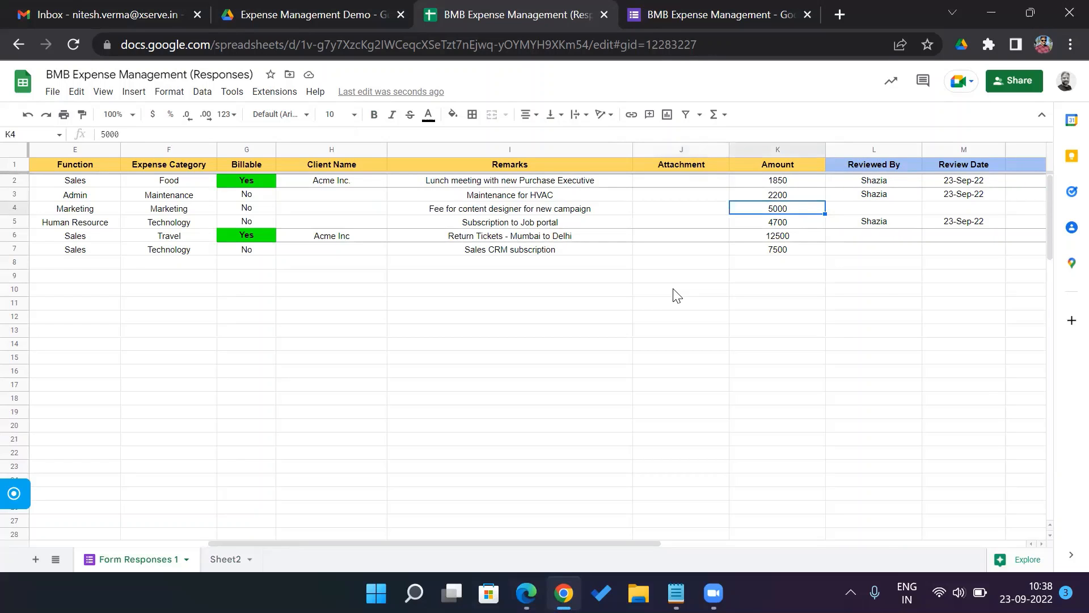
key("Right")
key("Right")
key("Right")
key("Right")
key("Right")
key("Right")
key("Right")
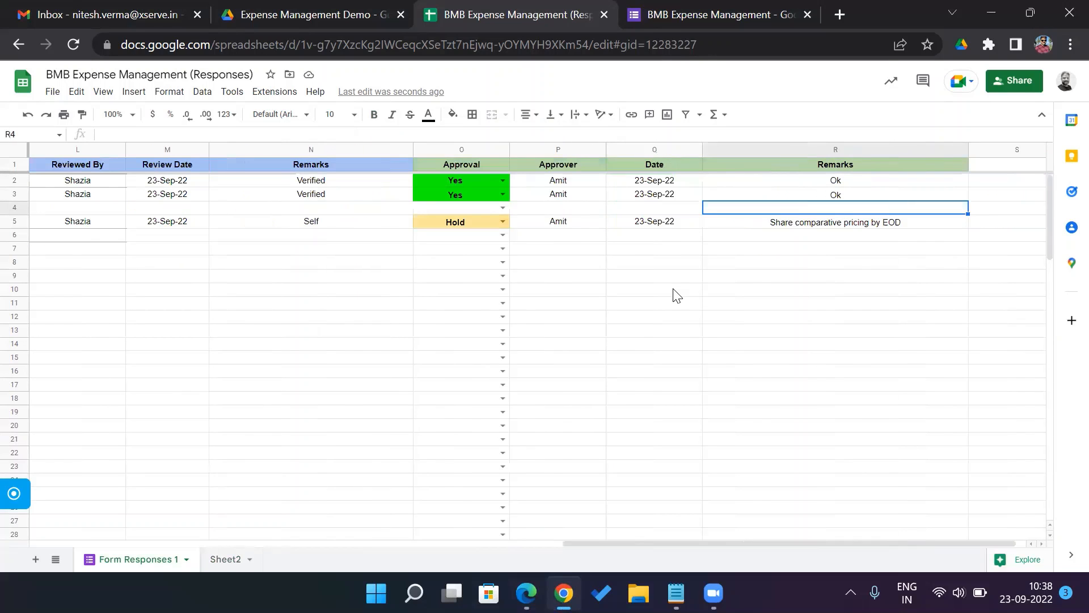
key("Left")
key("Left")
key("Left")
type("No")
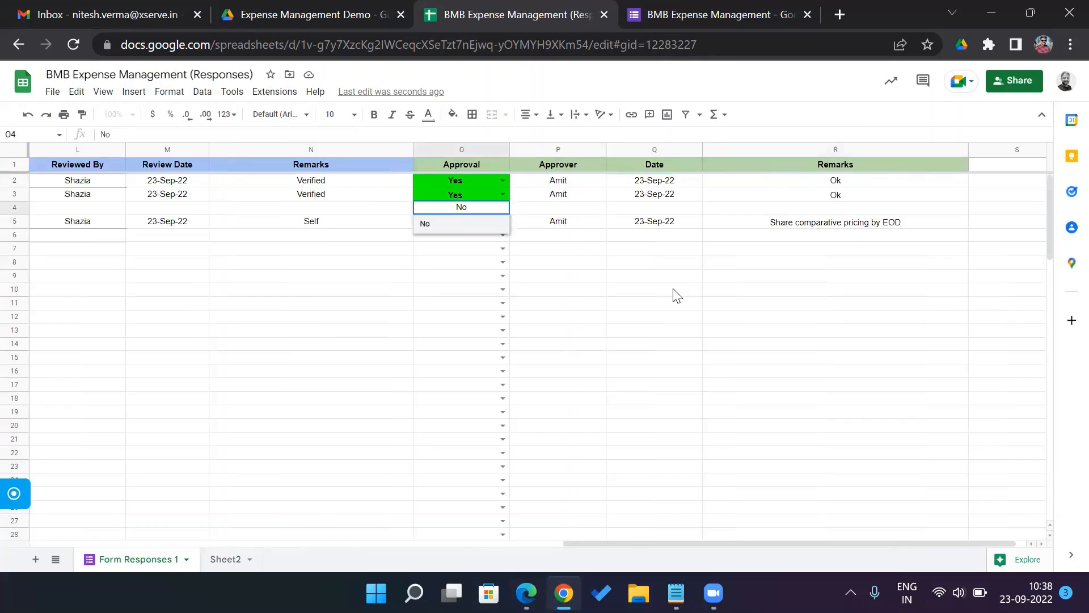
left_click(467, 223)
Step: Enter the approver's name and the date 23-Sep-22 for the row 4 expense
key("Tab")
type("Amit")
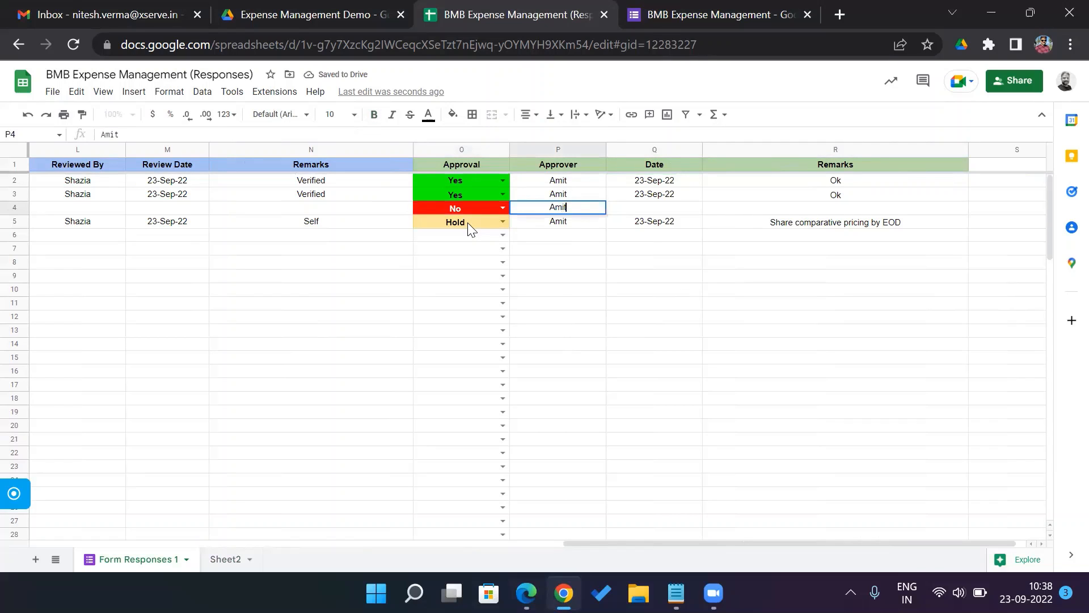
key("Tab")
type("23-Sep-22")
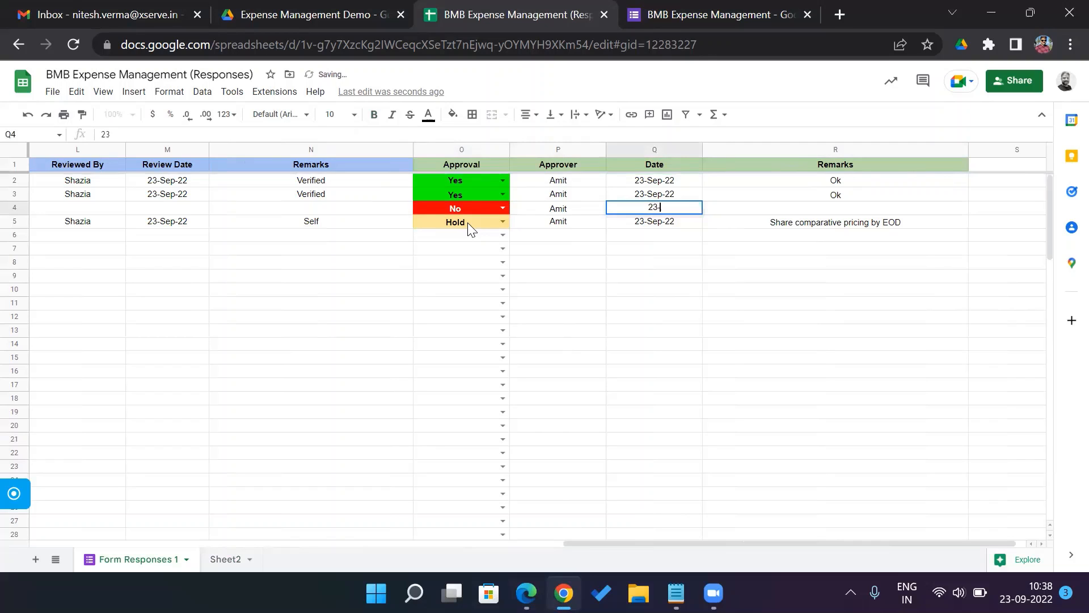
key("Tab")
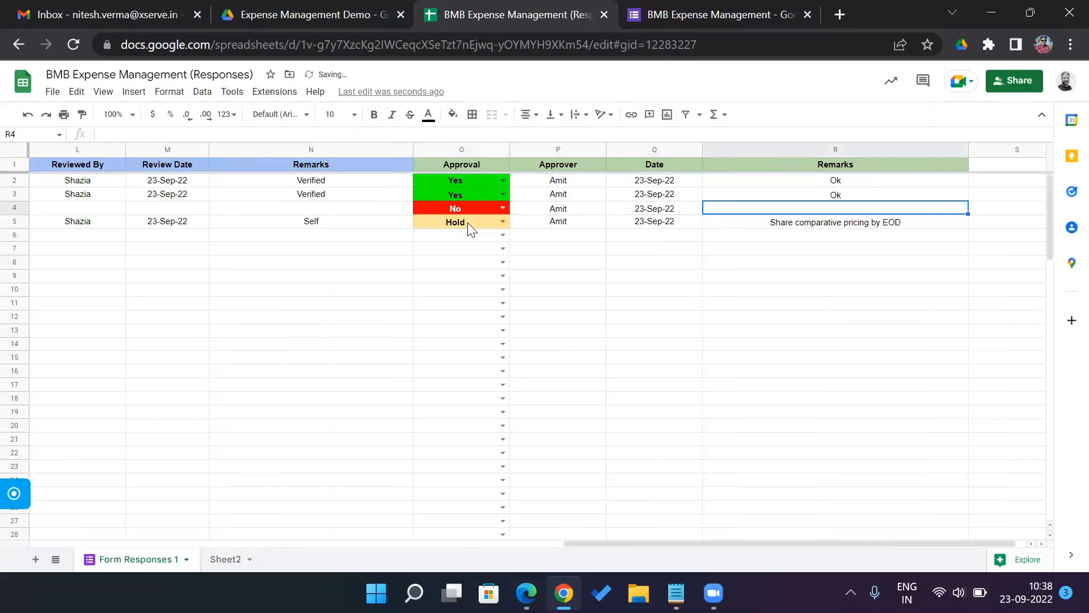
Step: Enter the approver remark "Was not discussed" for the row 4 expense
type("Was not disucces")
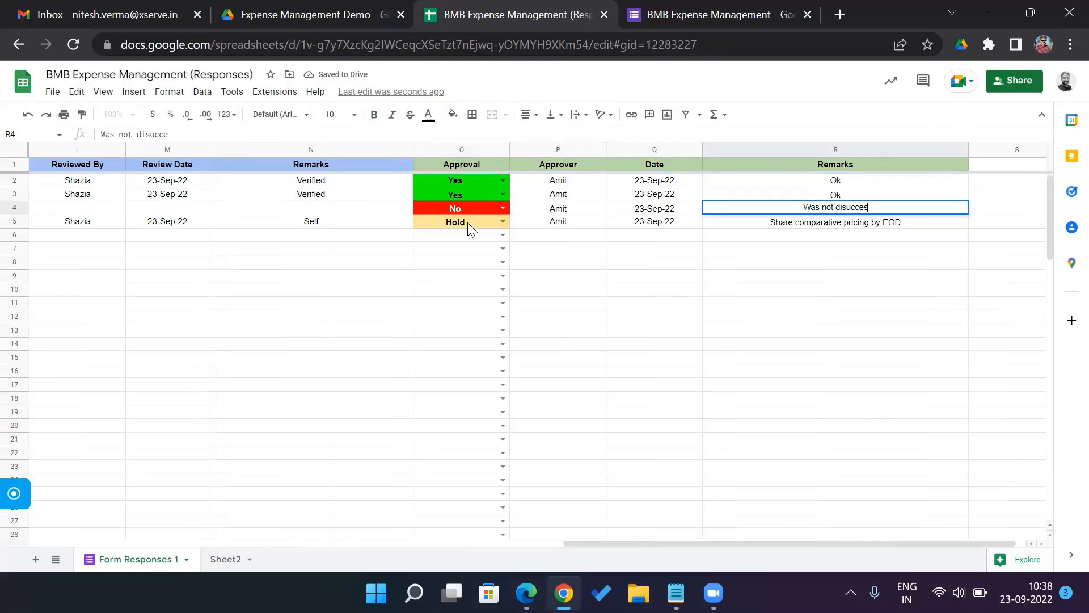
key("BackSpace")
key("BackSpace")
key("BackSpace")
key("BackSpace")
key("BackSpace")
type("cussed")
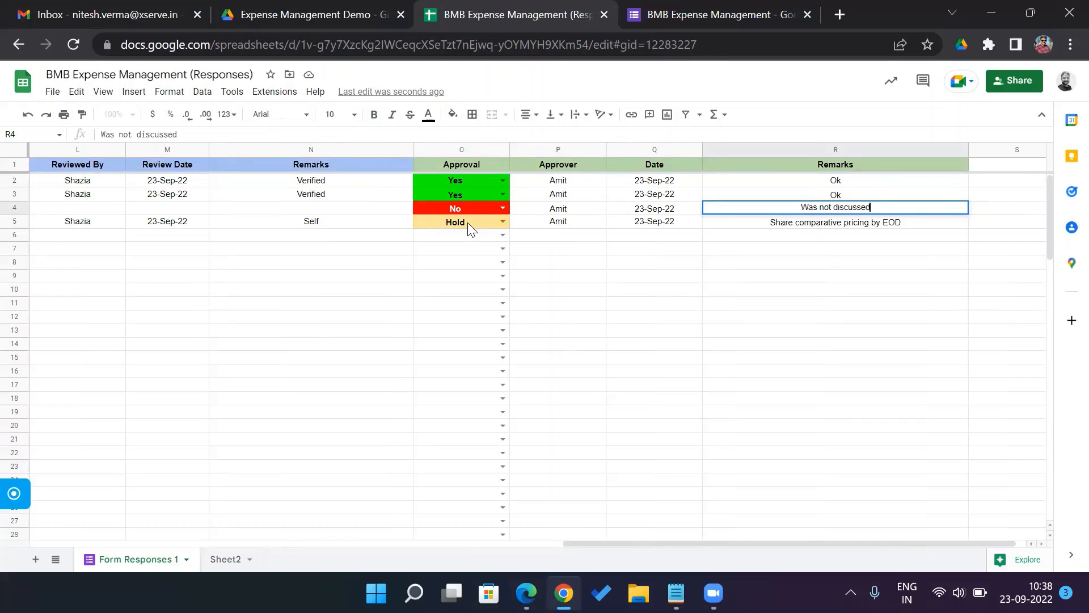
key("Return")
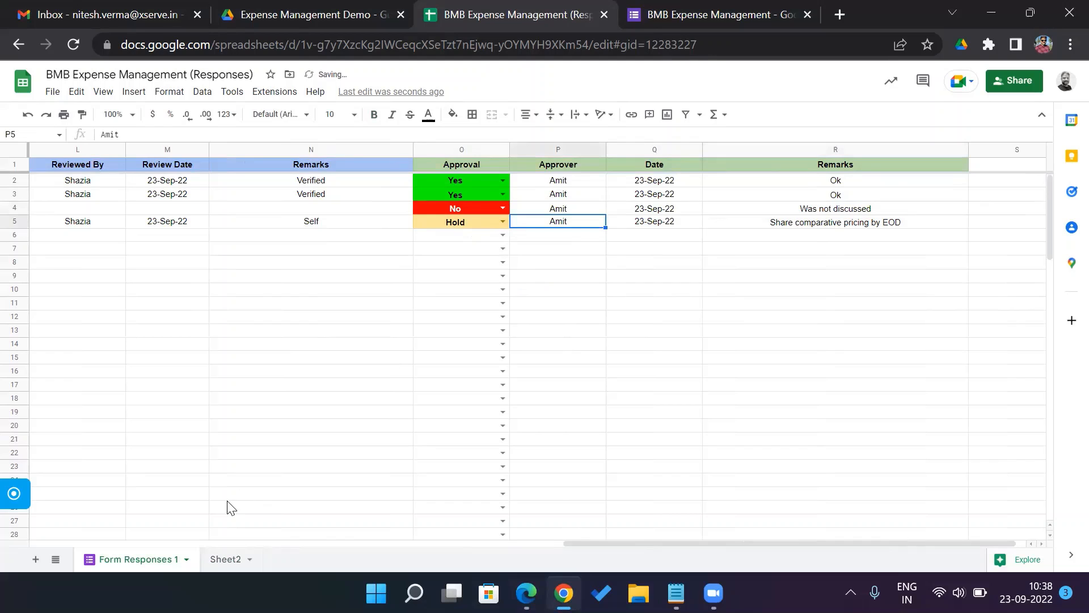
Step: Open the dashboard on Sheet2 and inspect the Denied total and the Marketing function's Denied amount
left_click(226, 559)
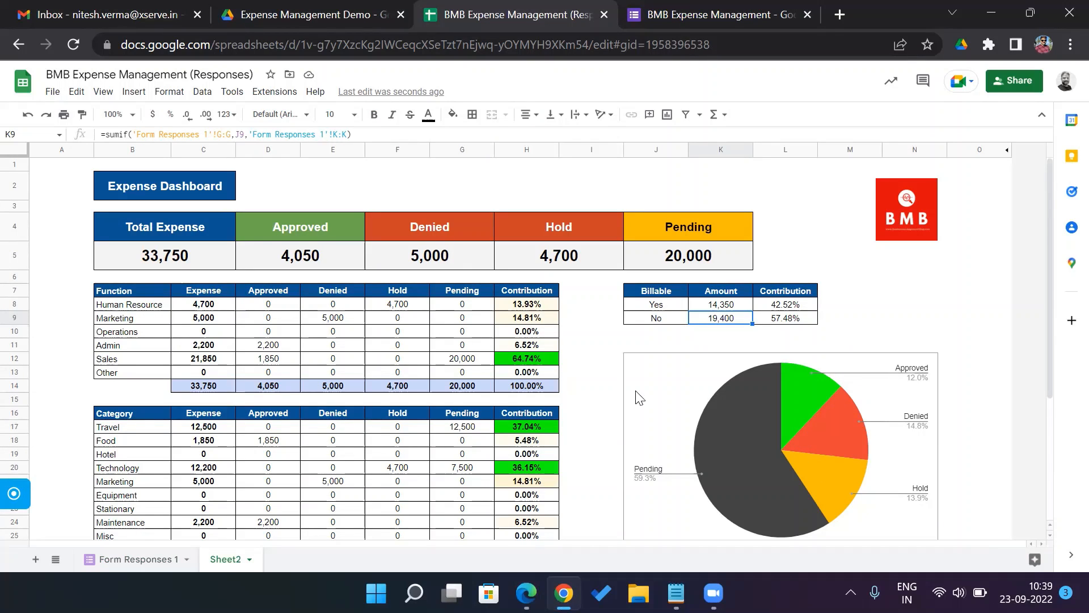
left_click(455, 254)
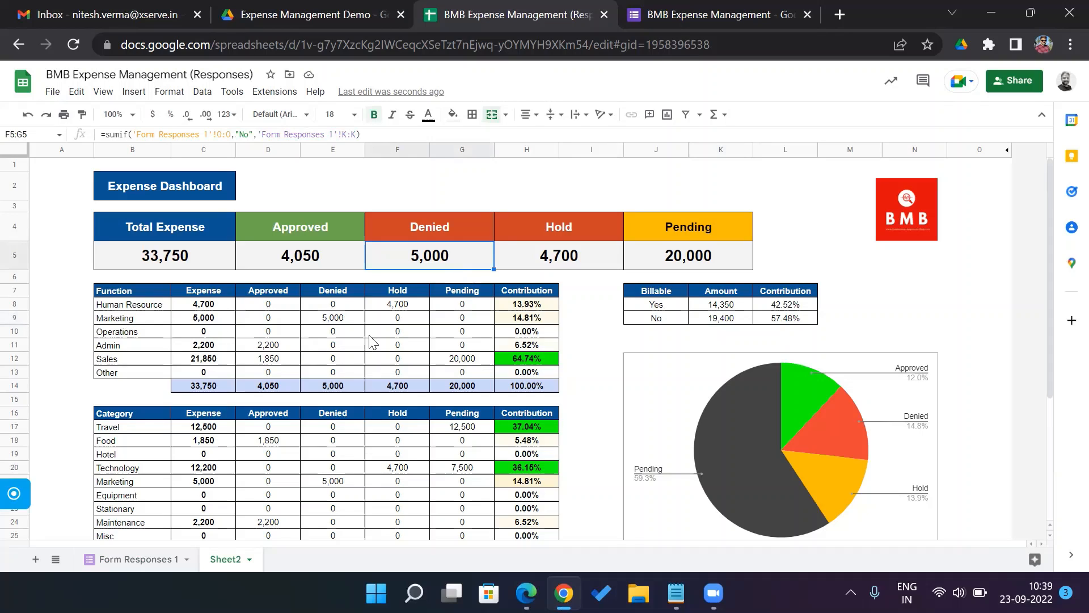
left_click(342, 322)
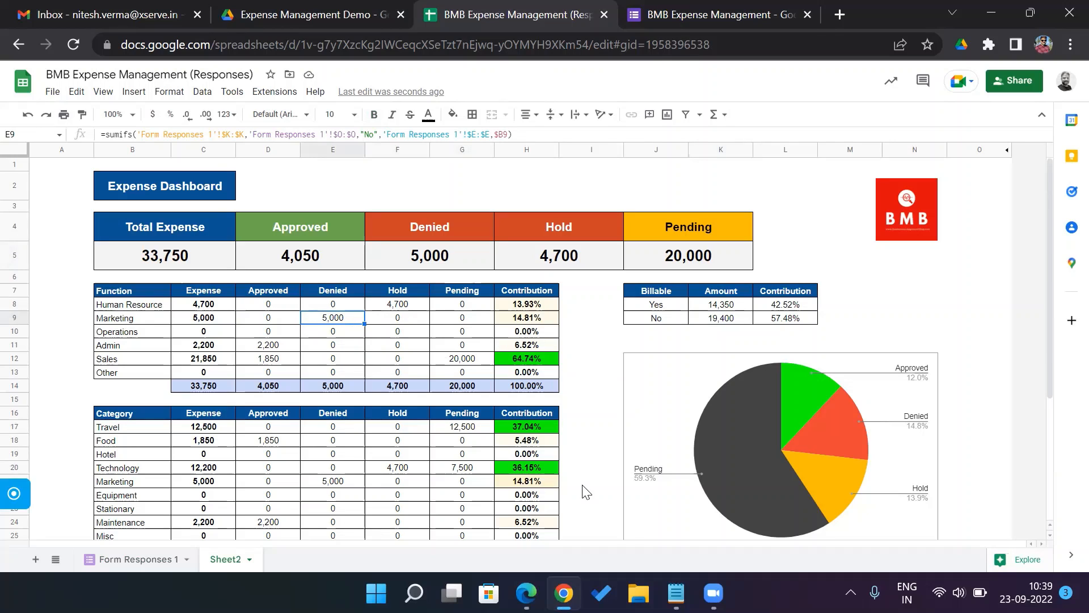
Step: Switch to Microsoft Edge to view the BMB Expense Management form from its title, and return to the dashboard in Chrome
left_click(526, 592)
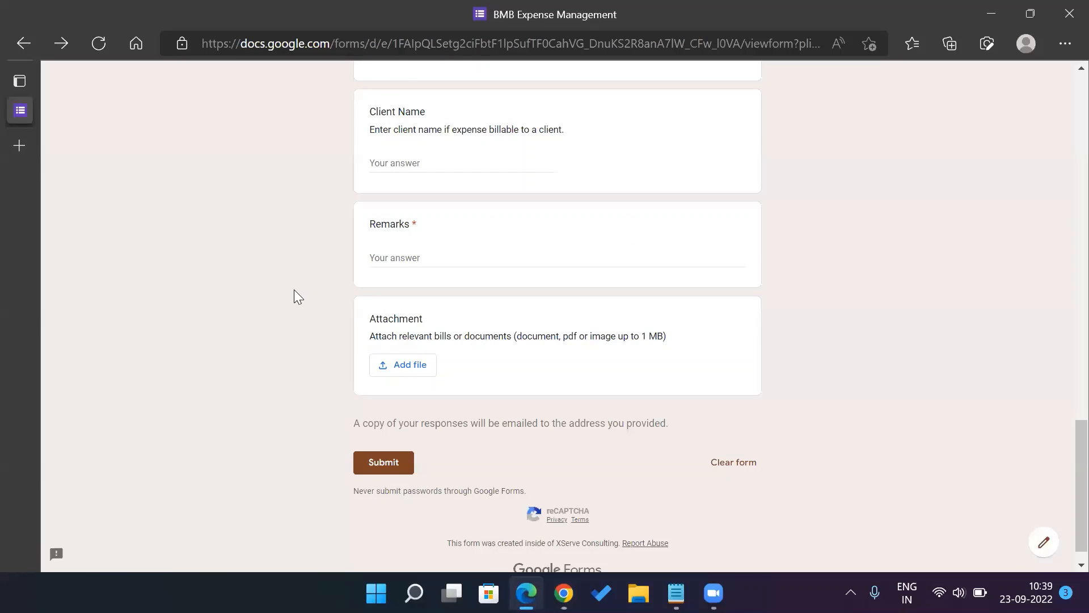
scroll(295, 295, "up", 15)
scroll(295, 295, "up", 2)
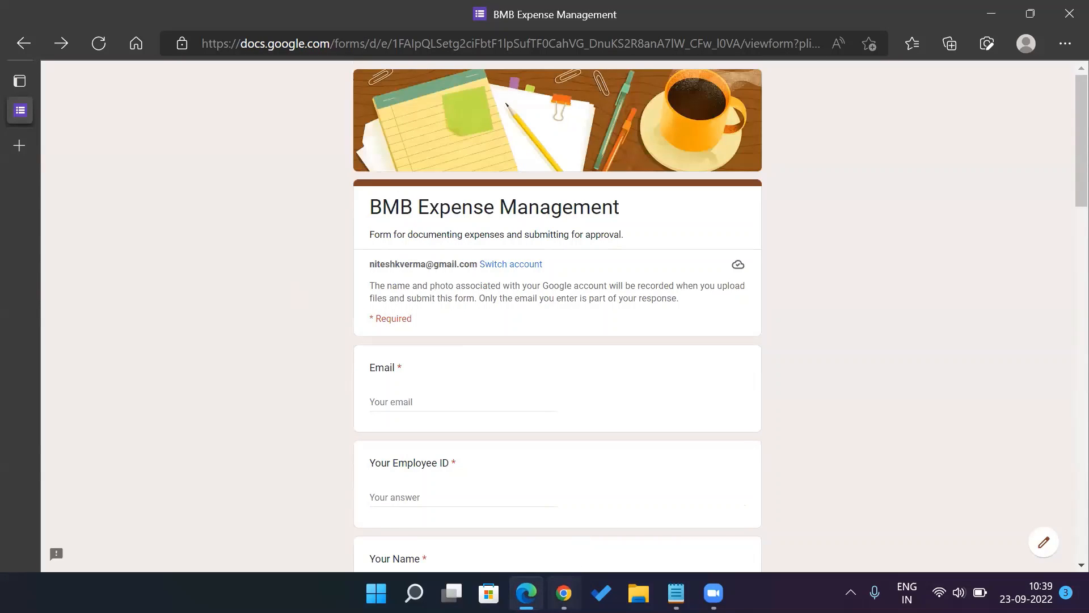
left_click(564, 593)
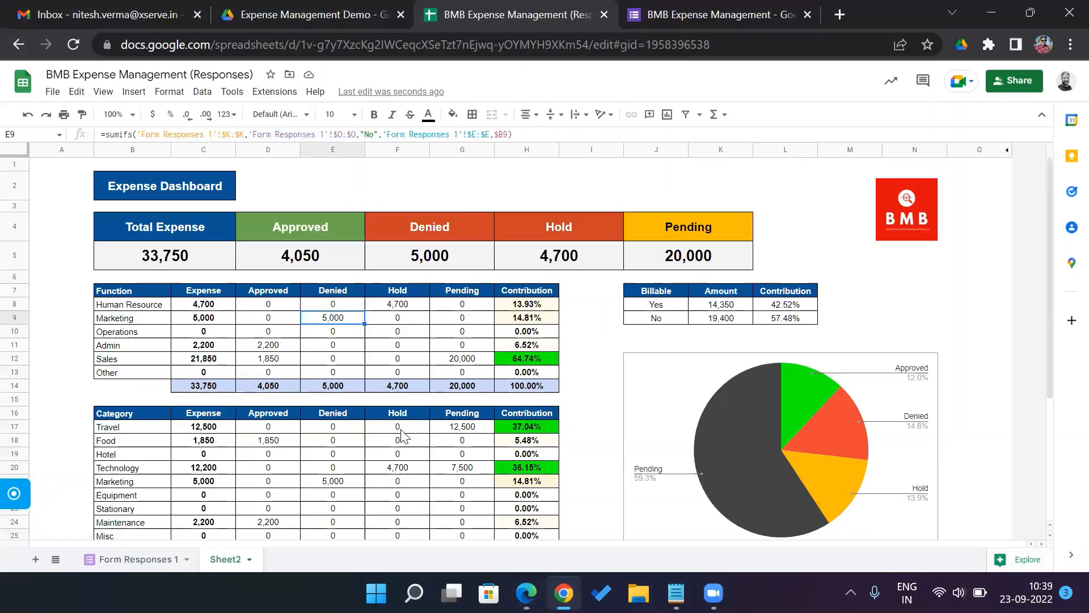
Step: Open the Form Responses 1 sheet and review its column headers from Email Address across to Review Date
left_click(144, 559)
left_click(173, 294)
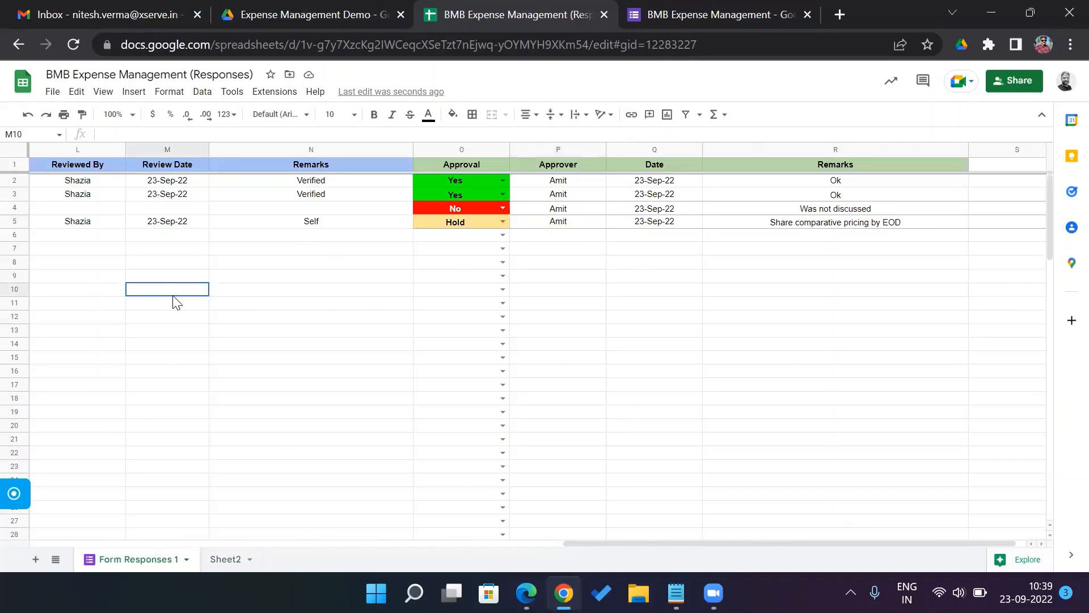
key("Left")
key("Left")
key("Left")
key("Left")
key("Left")
key("Left")
key("Left")
key("Left")
key("Left")
key("Left")
key("Left")
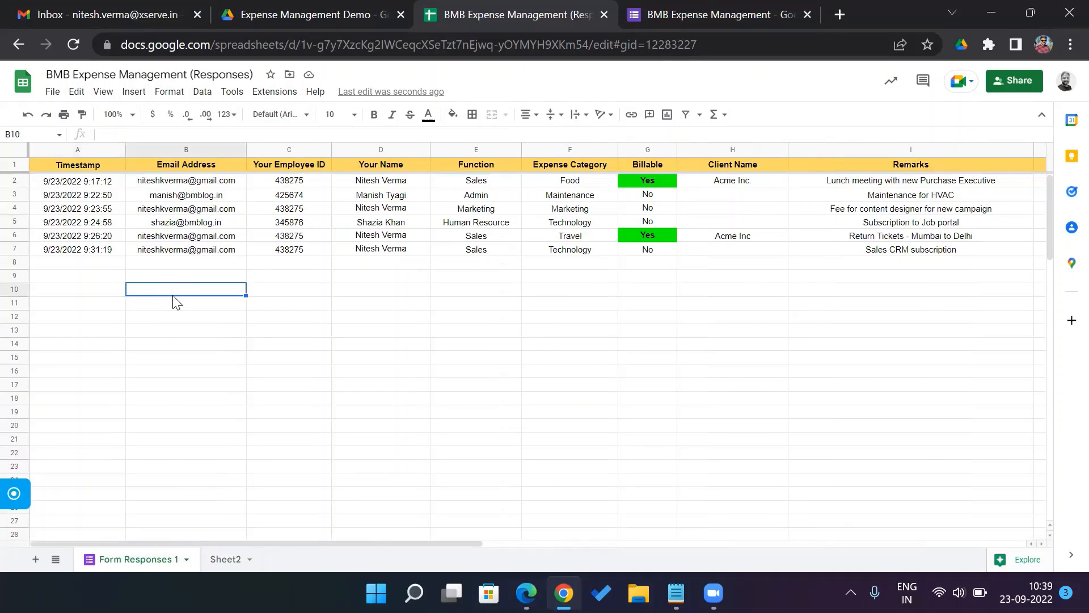
key("Up")
key("Up")
key("Up")
key("Up")
key("Up")
key("Up")
key("Up")
key("Up")
key("Up")
key("Right")
key("Right")
key("Right")
key("Right")
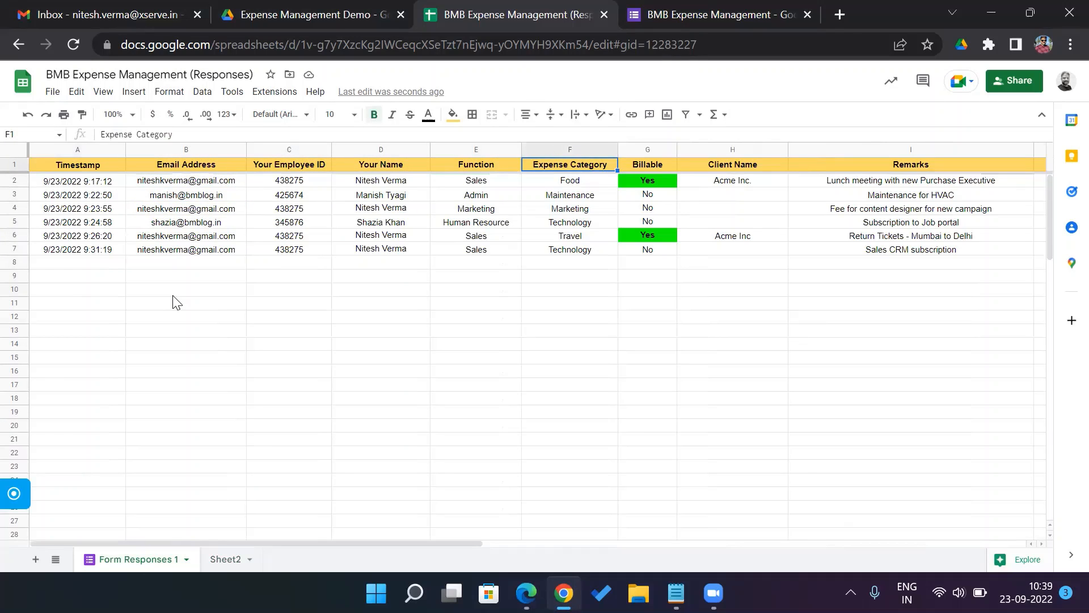
key("Right")
key("Right")
key("Right")
key("Right")
key("Right")
key("Right")
key("Right")
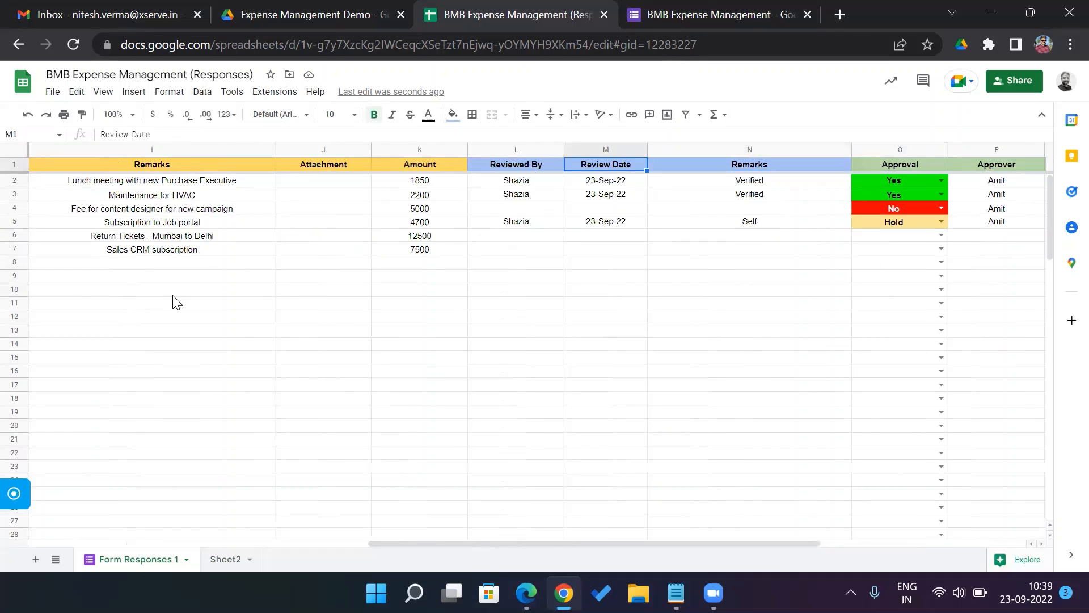
Step: Select the review and approval headers from Reviewed By to the last Remarks column, L1:R1
key("Left")
key("Left")
key("Left")
key("Right")
key("Right")
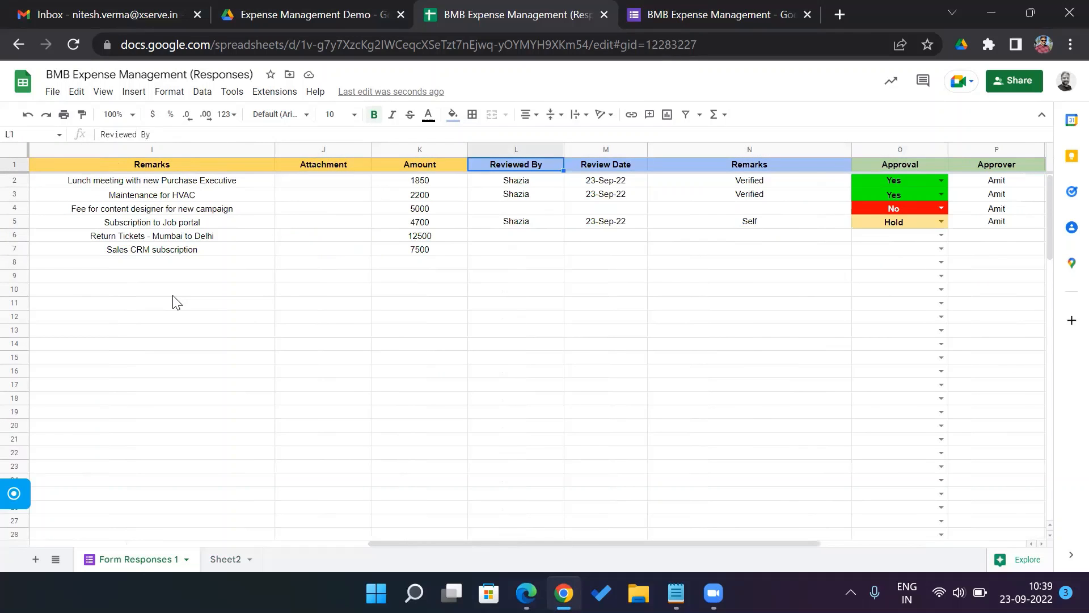
key("shift+Right")
key("shift+Right")
key("shift+Right")
key("shift+Right")
key("shift+Right")
key("shift+Right")
key("shift+Right")
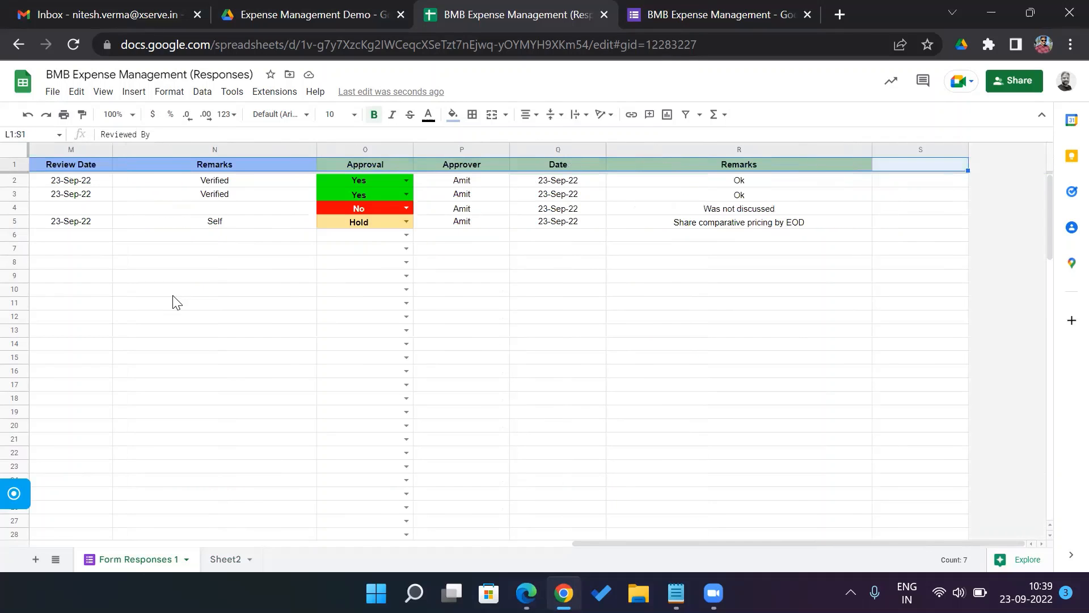
key("shift+Left")
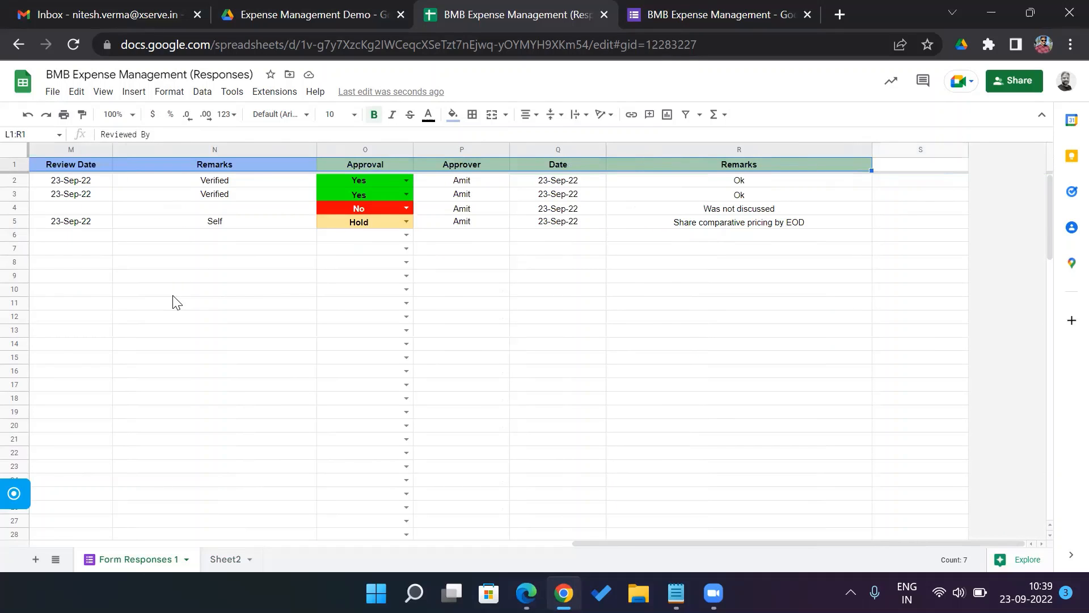
Step: Clear the header selection and return to the expense dashboard on Sheet2
left_click(224, 404)
left_click(224, 560)
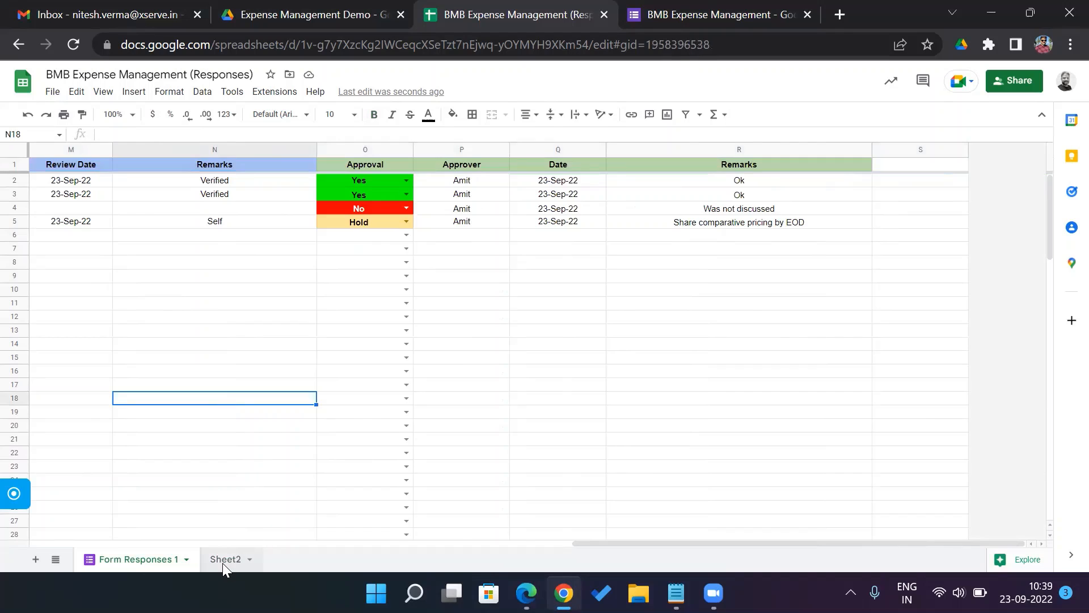
left_click(58, 284)
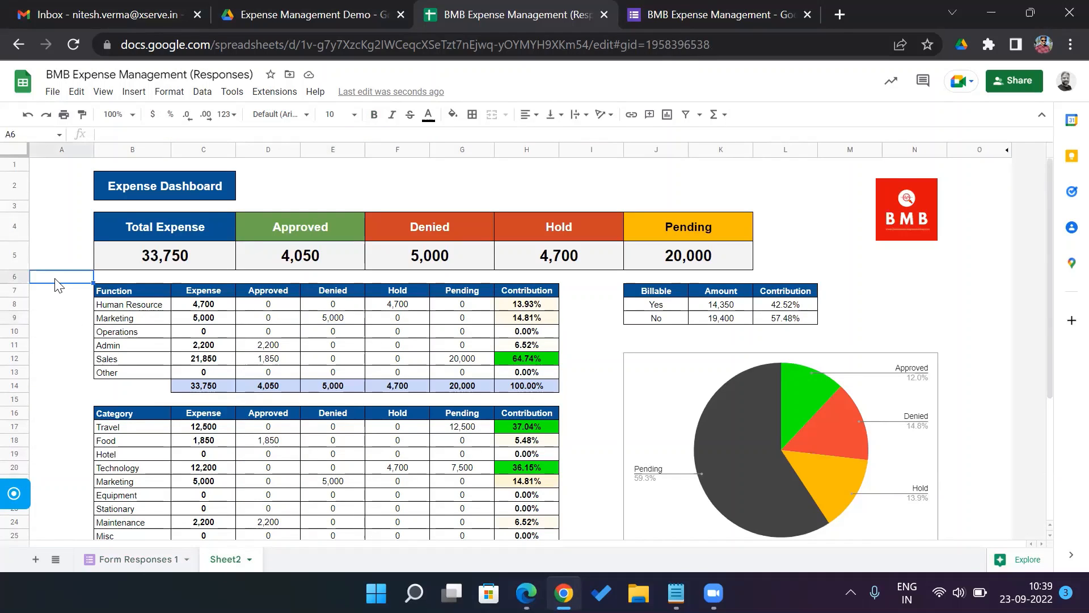